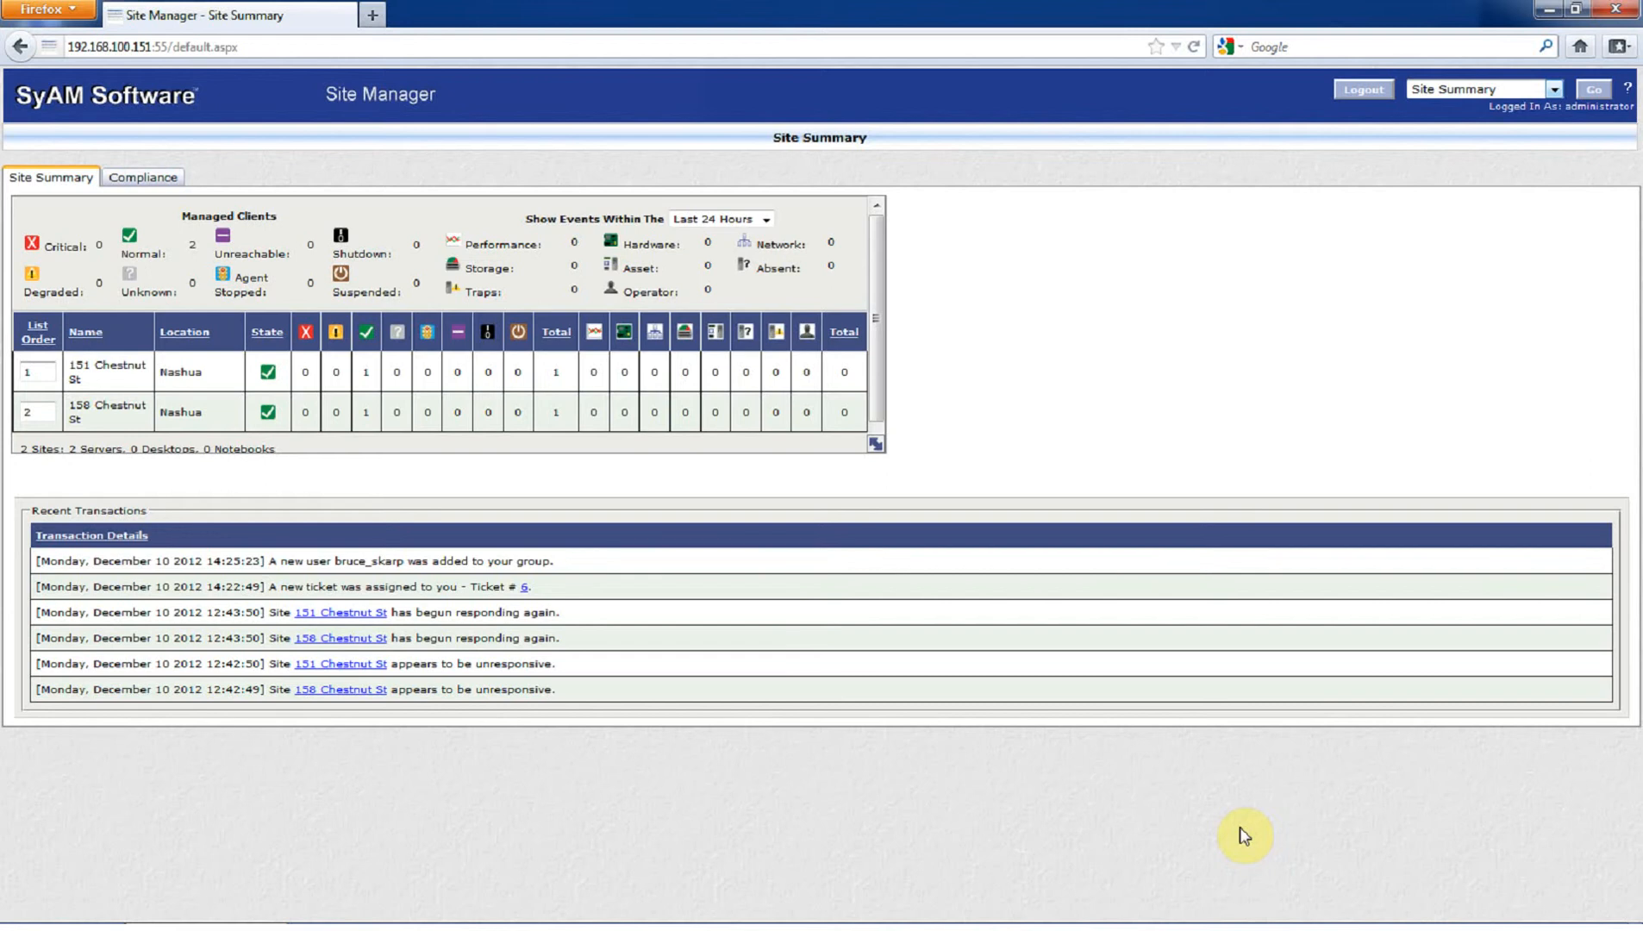
- Go to Administration, open the Ticketing & Events tab, and expand Parent/Child Options
{"action": "left_click", "coordinate": [1457, 90]}
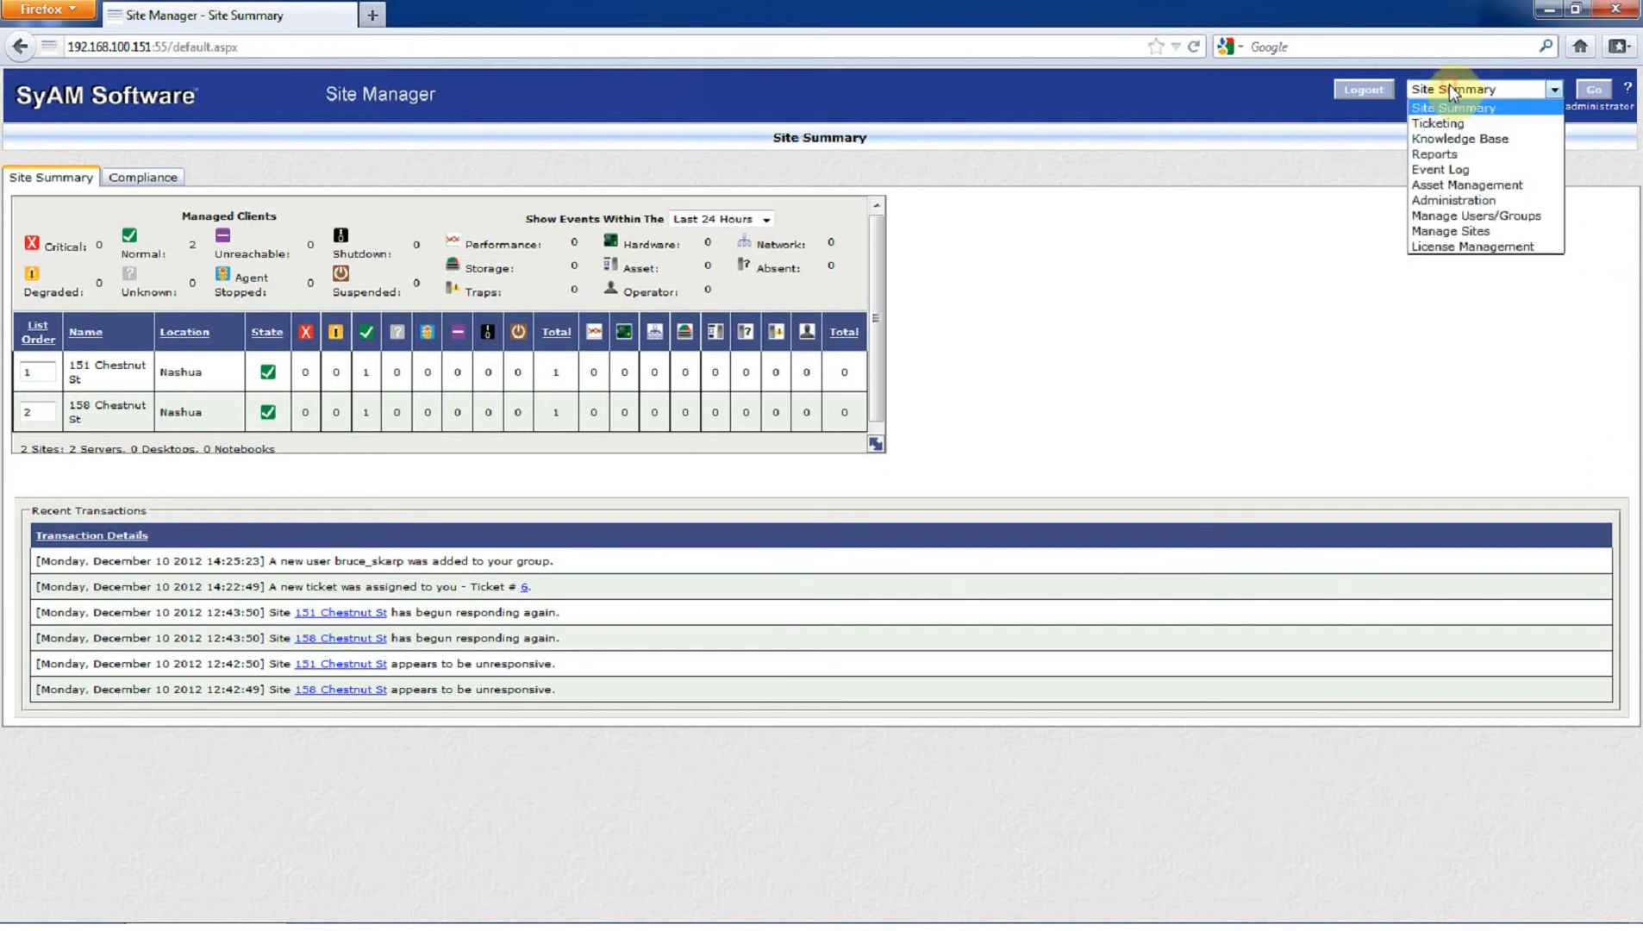
{"action": "left_click", "coordinate": [1466, 200]}
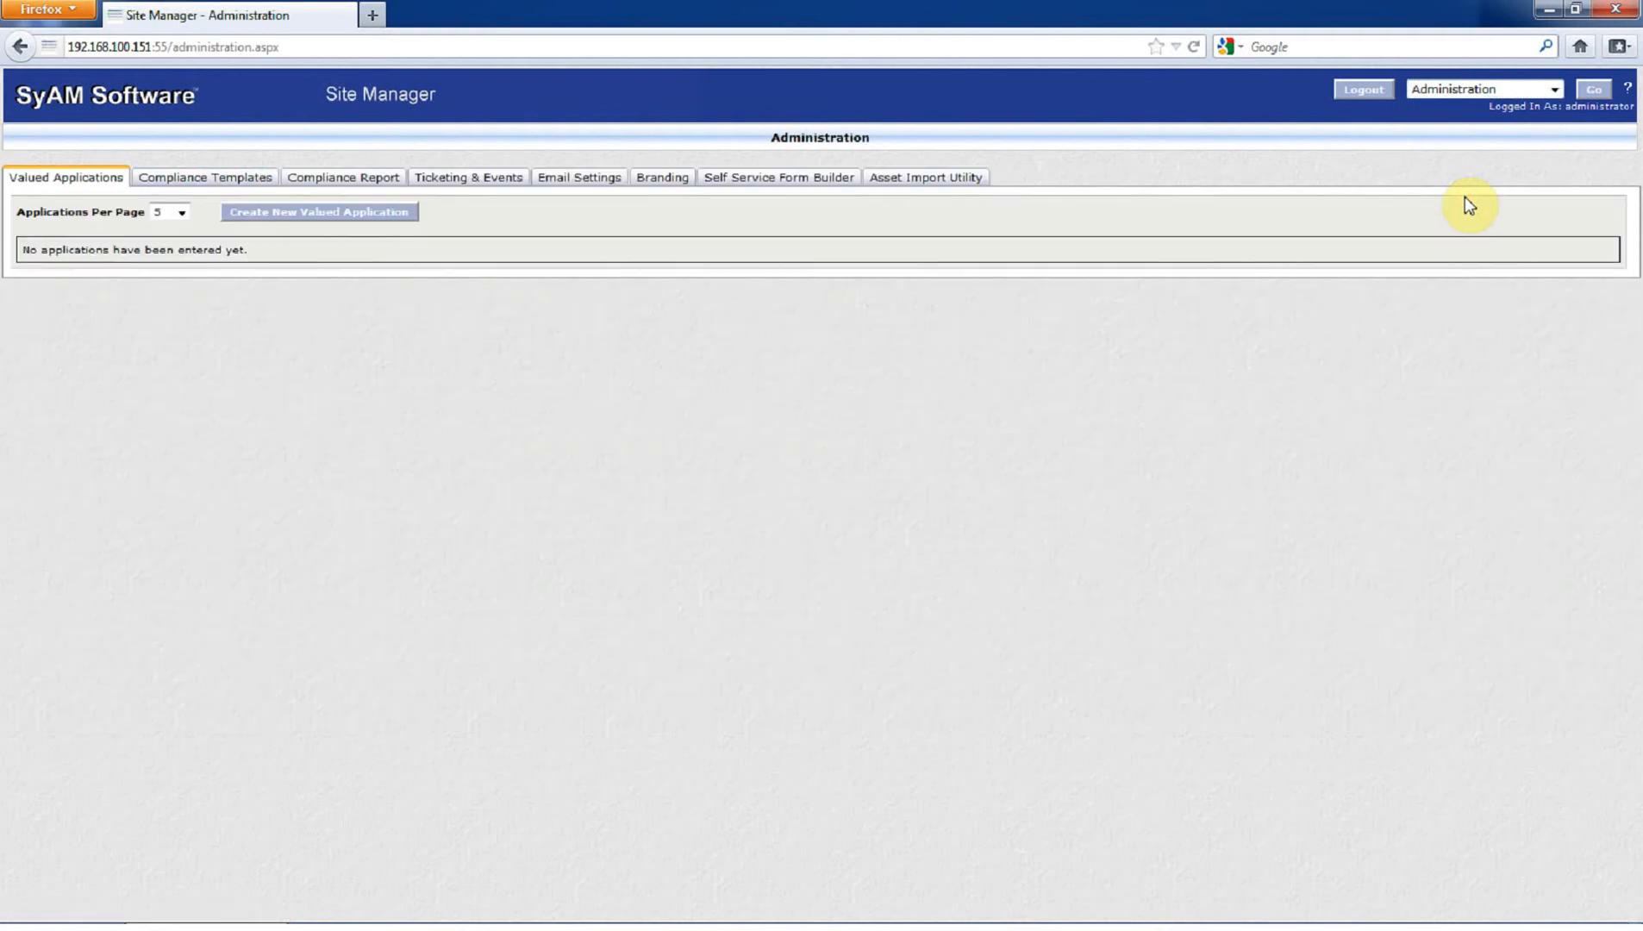
{"action": "left_click", "coordinate": [471, 178]}
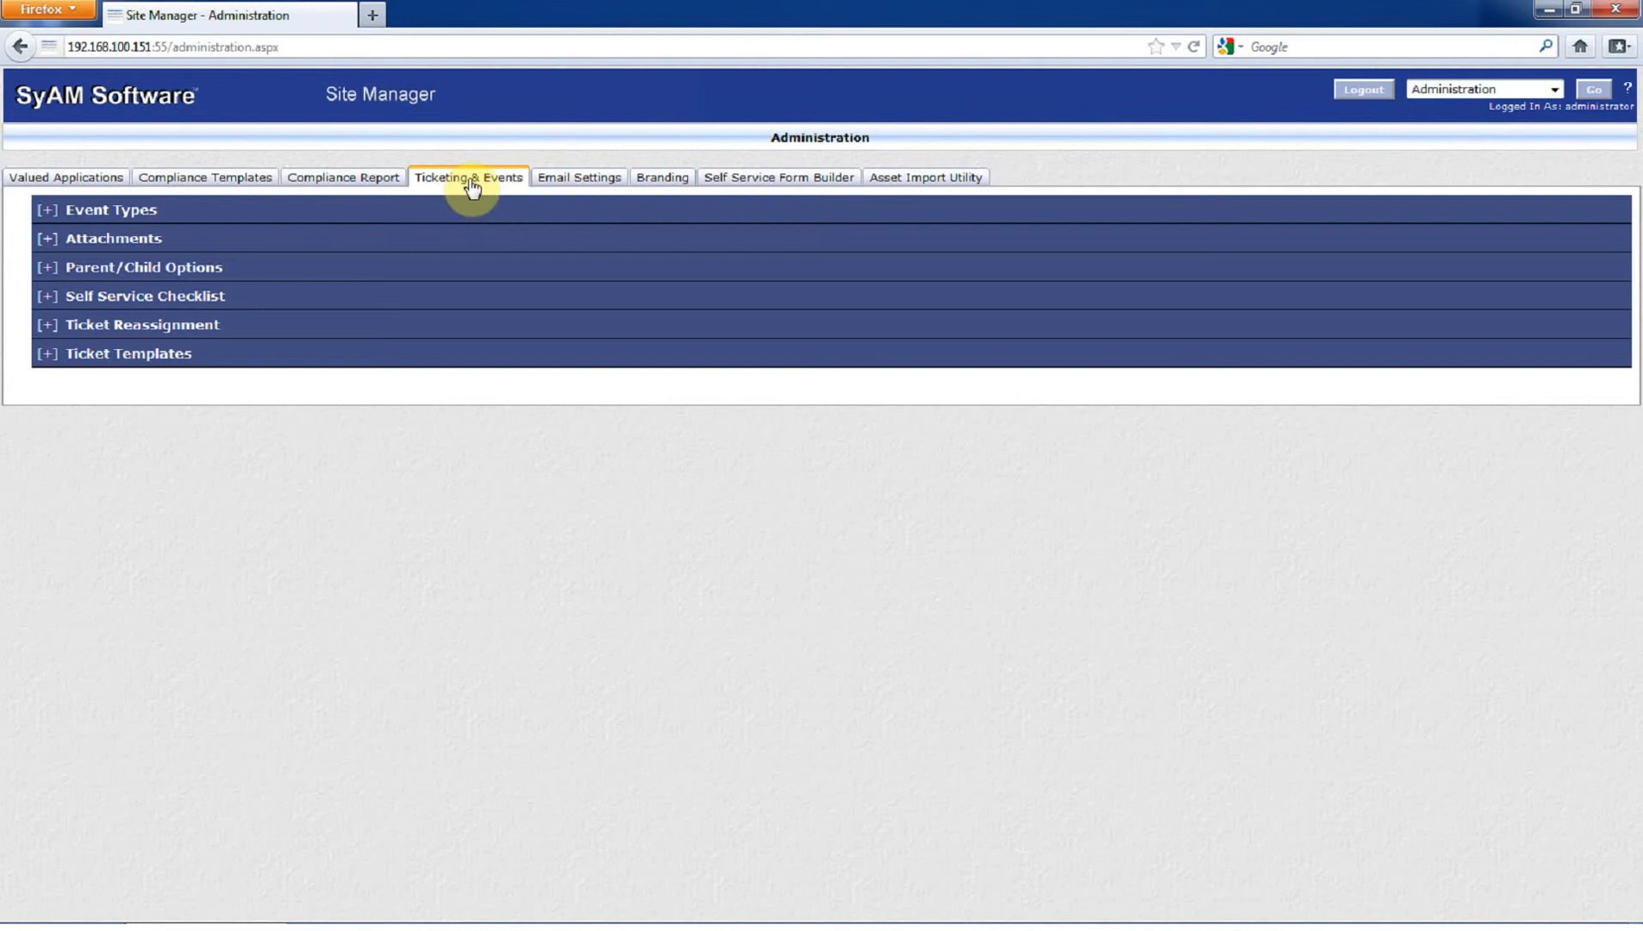
{"action": "left_click", "coordinate": [52, 268]}
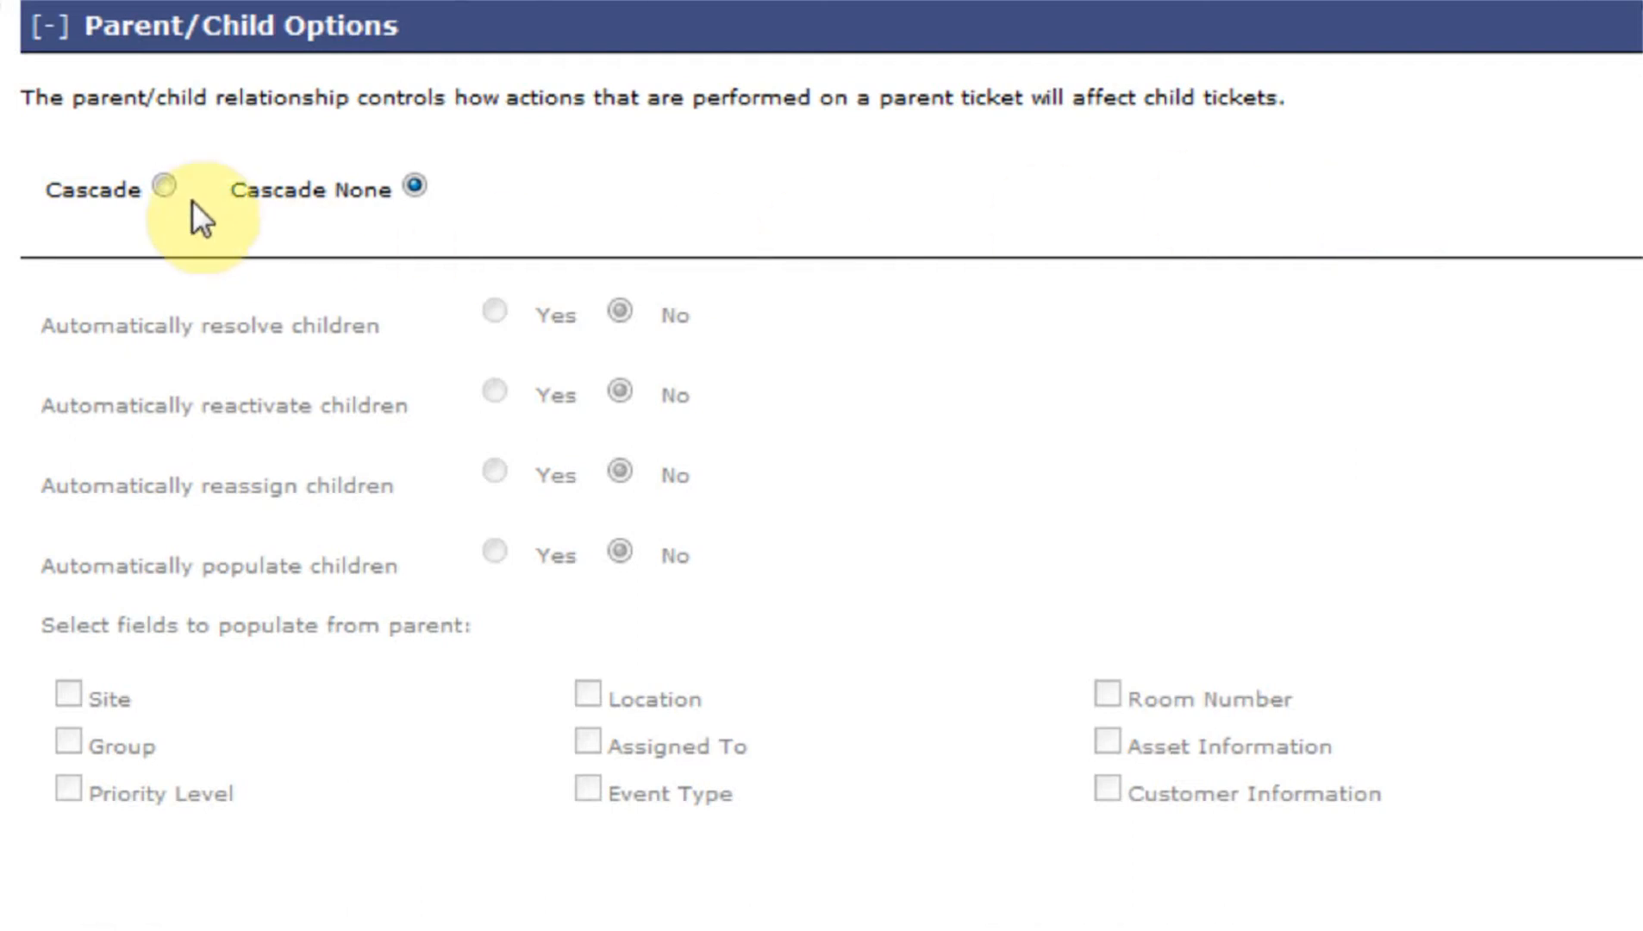
- Select Cascade under Parent/Child Options so parent actions apply to child tickets
{"action": "left_click", "coordinate": [164, 187]}
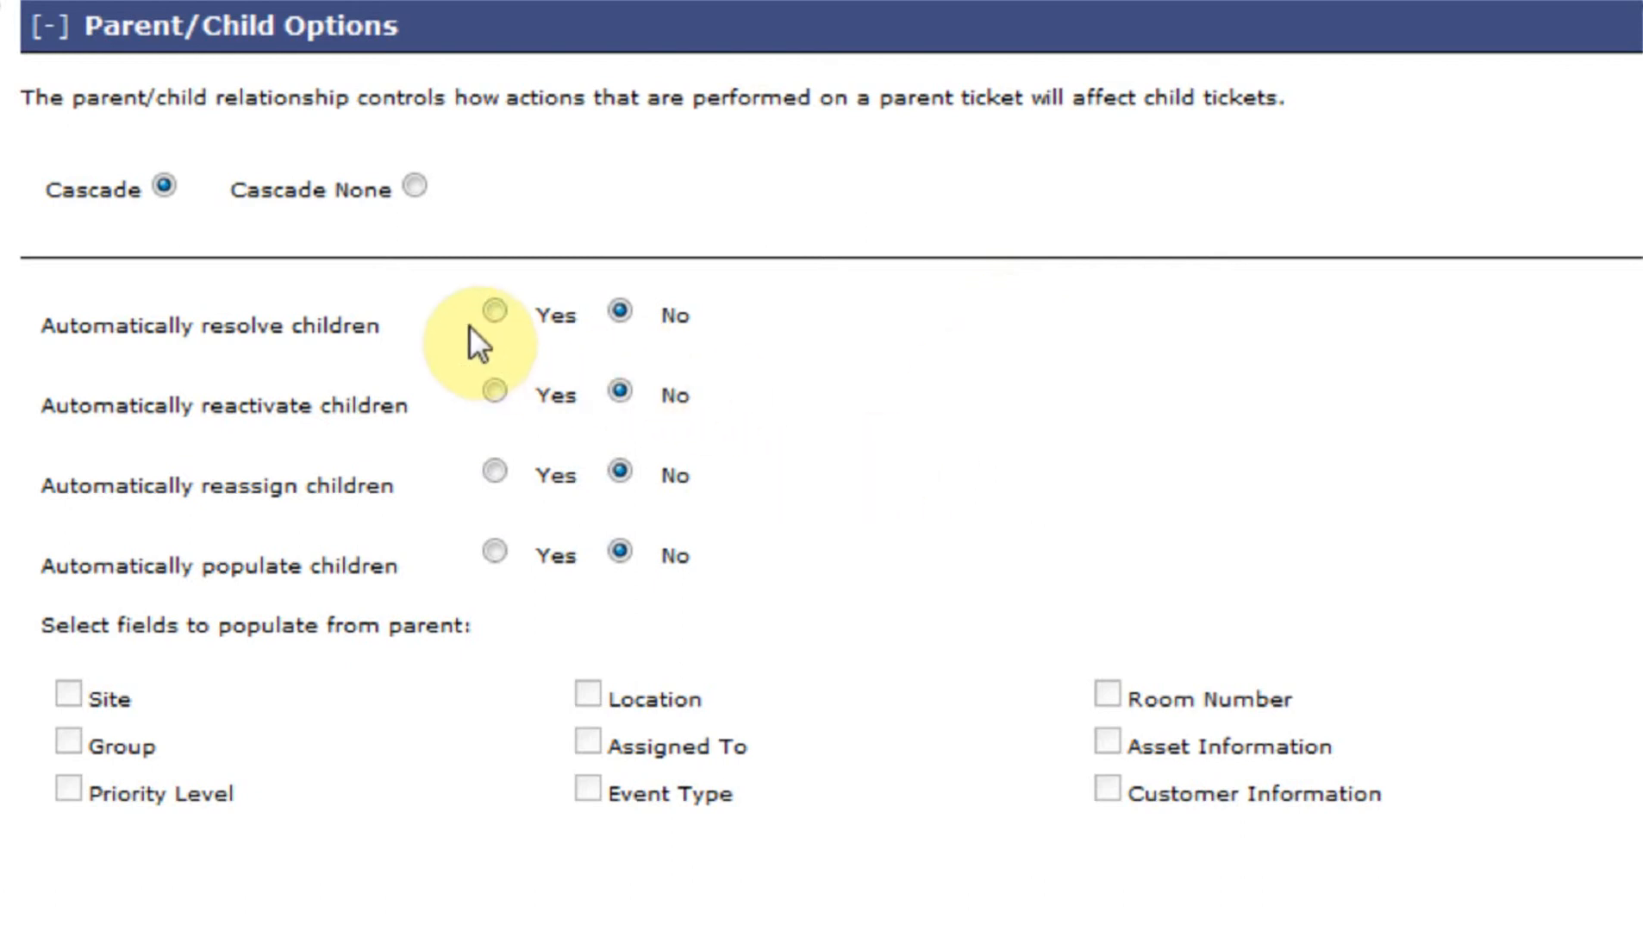
- Set automatic resolve, reactivate, reassign and populate of child tickets to Yes
{"action": "left_click", "coordinate": [493, 309]}
{"action": "left_click", "coordinate": [495, 392]}
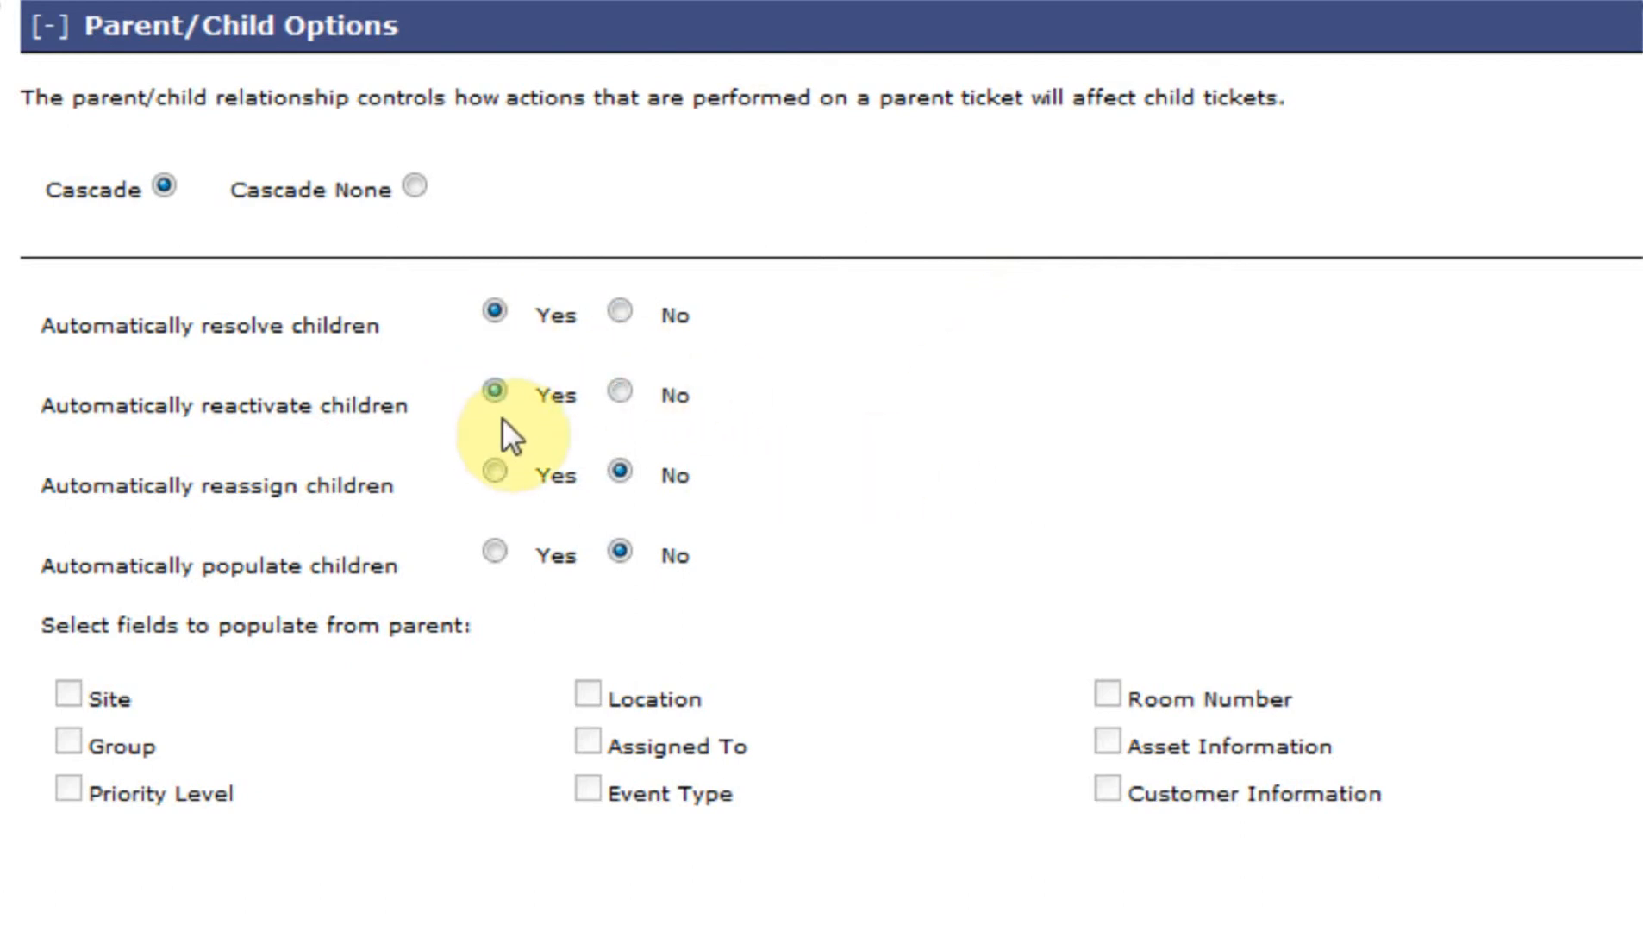
{"action": "left_click", "coordinate": [494, 471]}
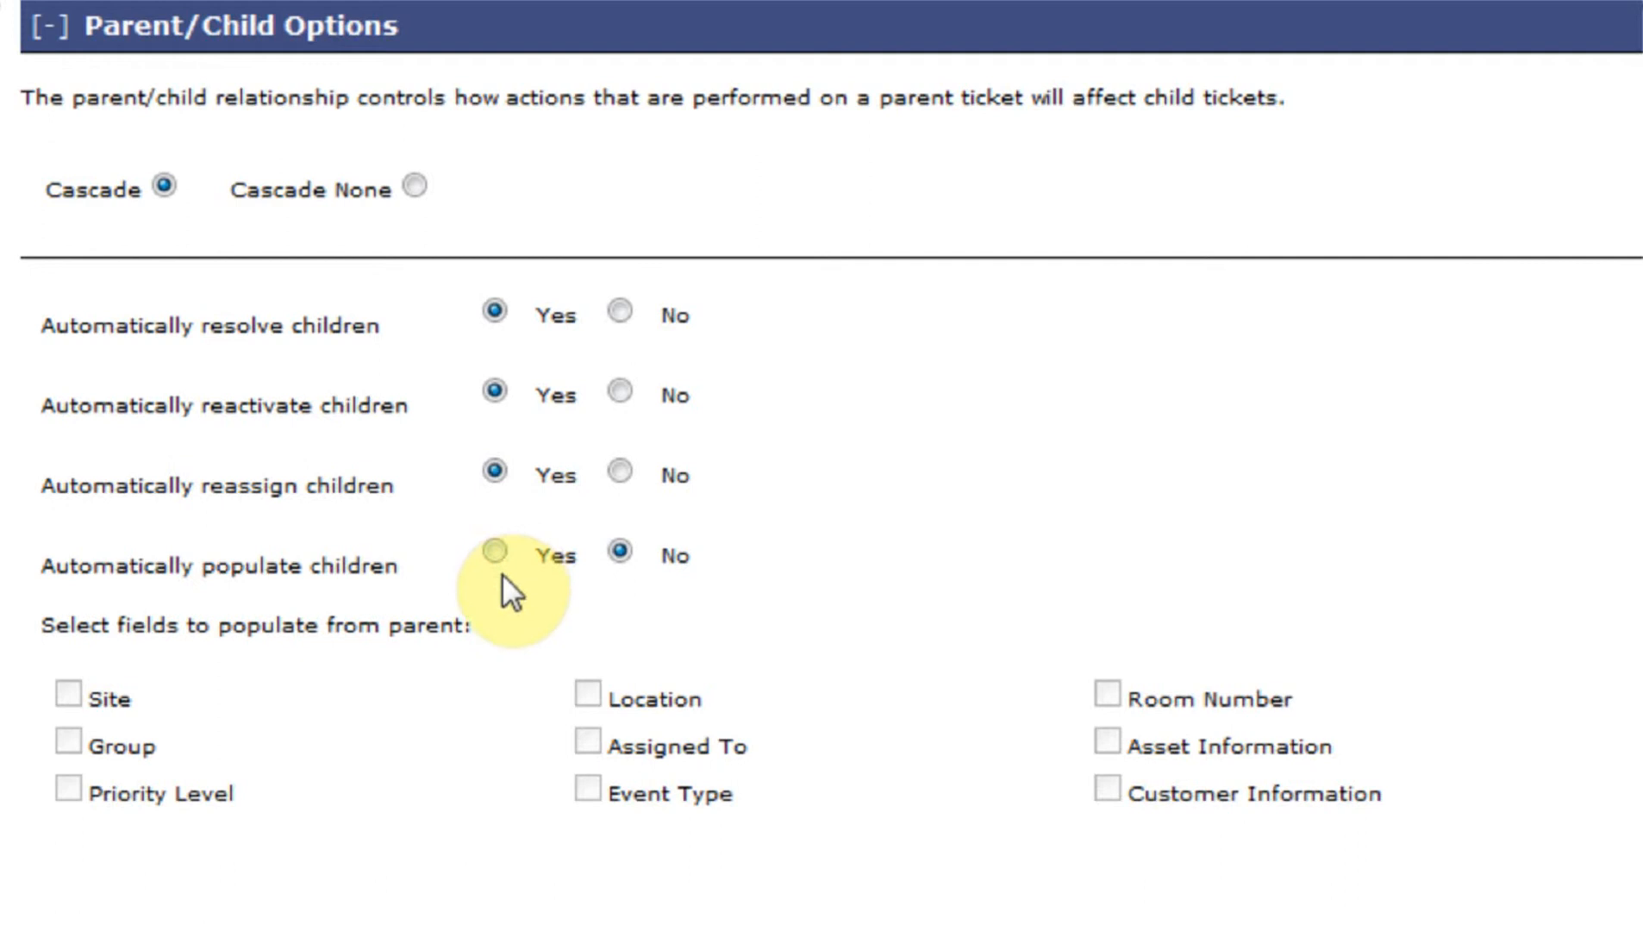
{"action": "left_click", "coordinate": [495, 551]}
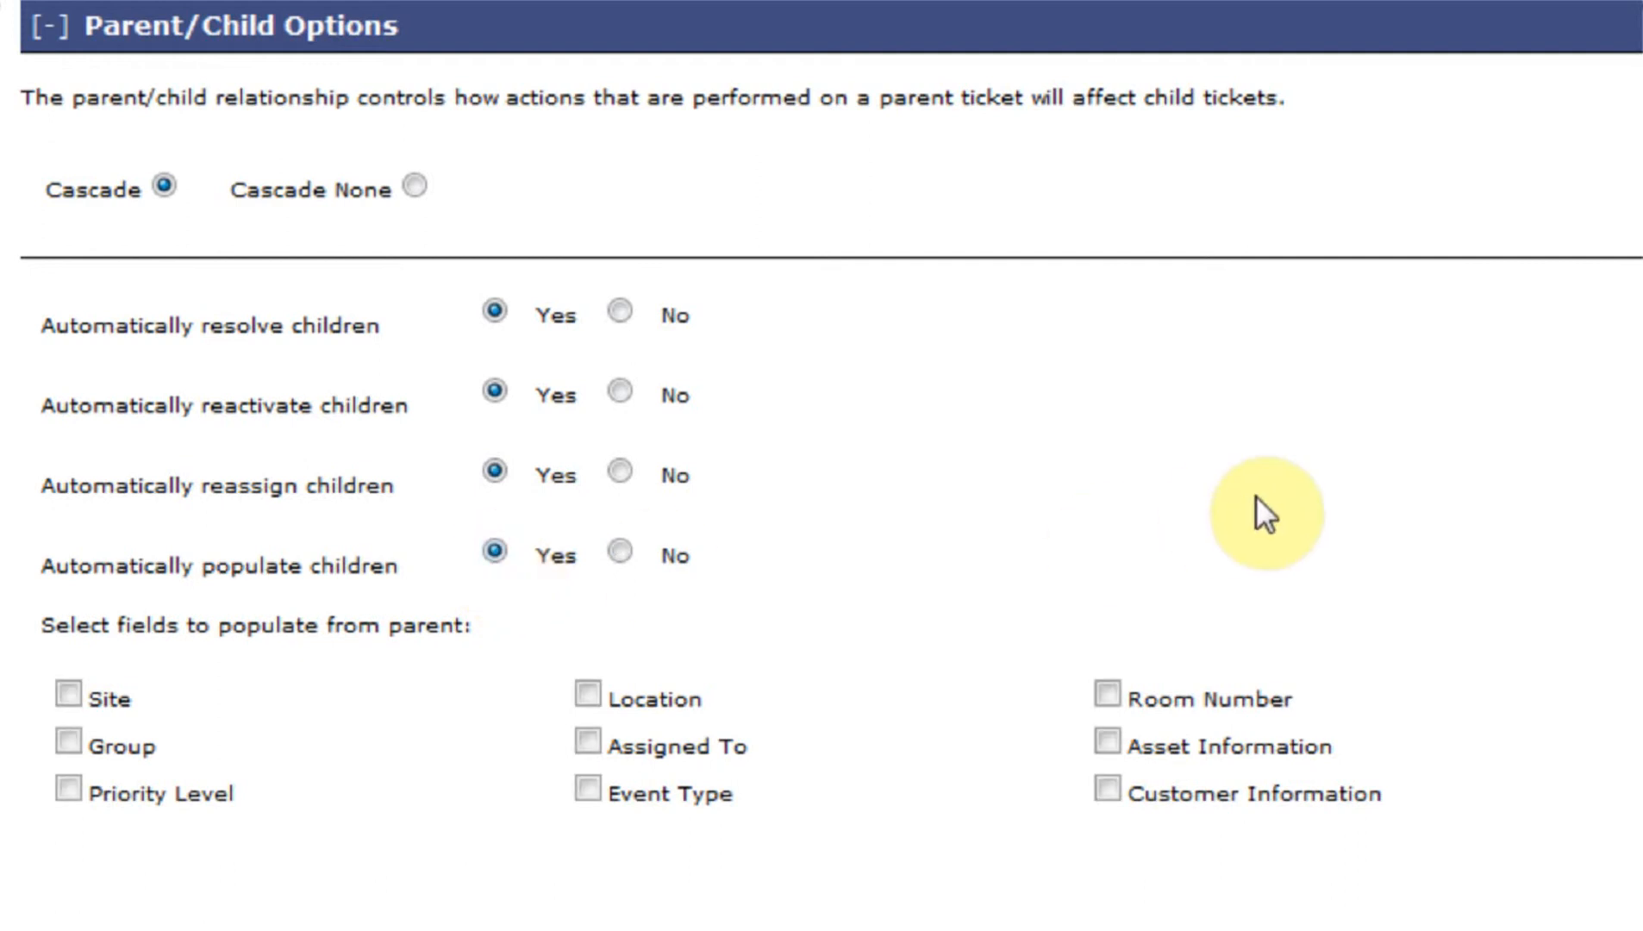
- Copy Site, Location, Room Number and Asset Information to child tickets, then switch to Ticketing
{"action": "left_click", "coordinate": [69, 694]}
{"action": "left_click", "coordinate": [586, 693]}
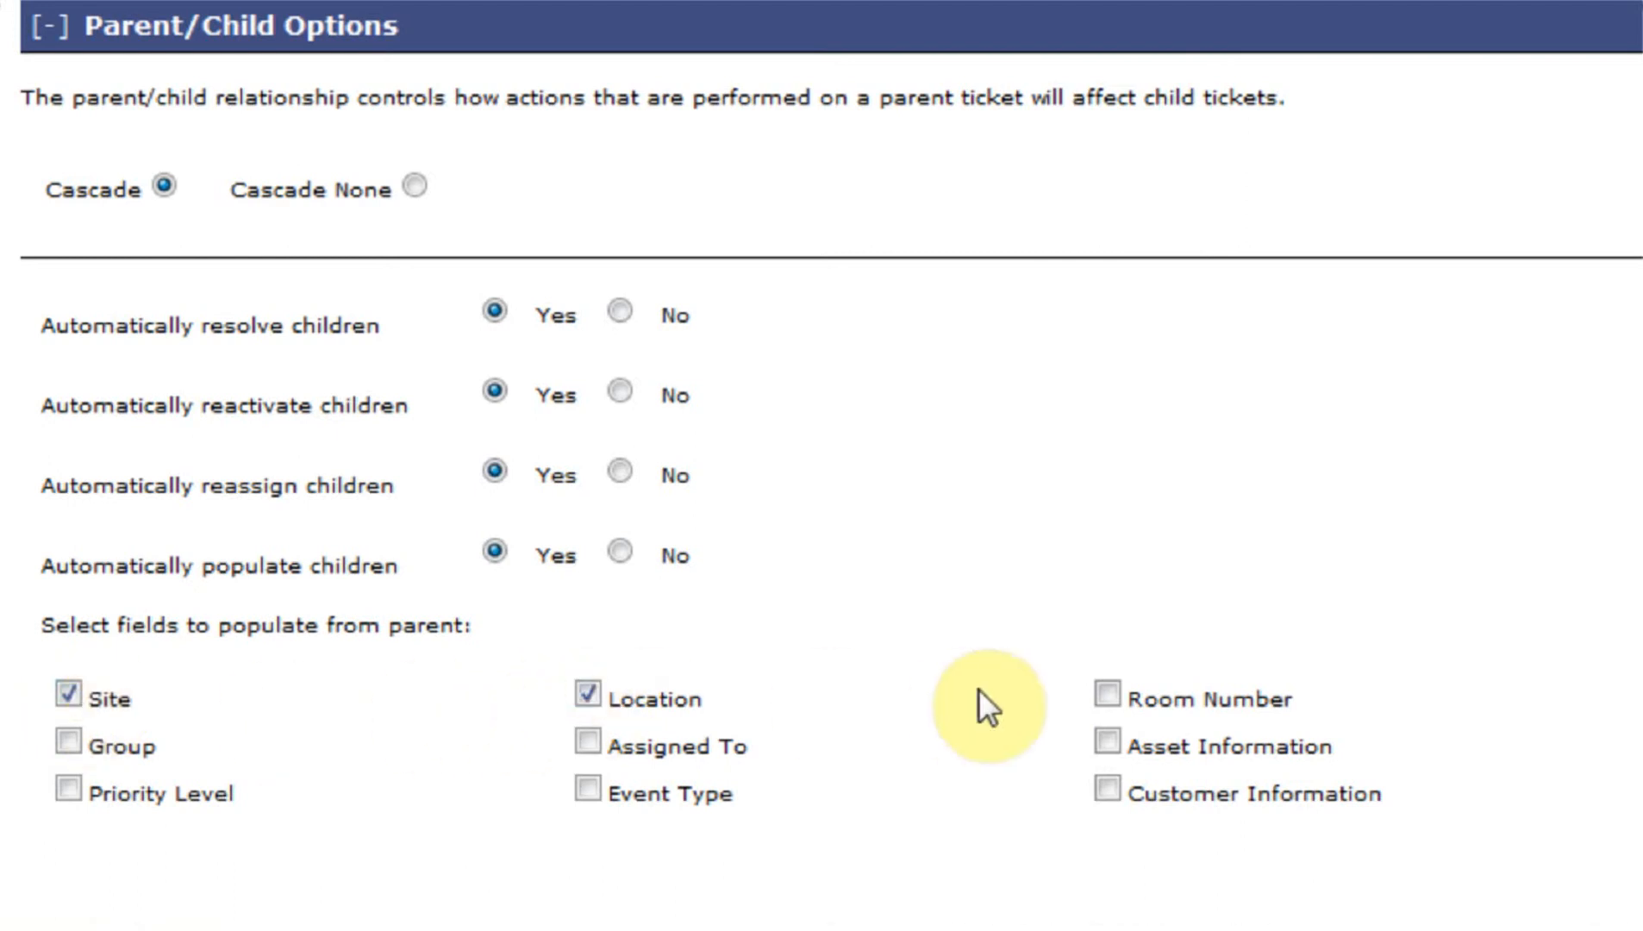
{"action": "left_click", "coordinate": [1107, 694]}
{"action": "left_click", "coordinate": [1107, 742]}
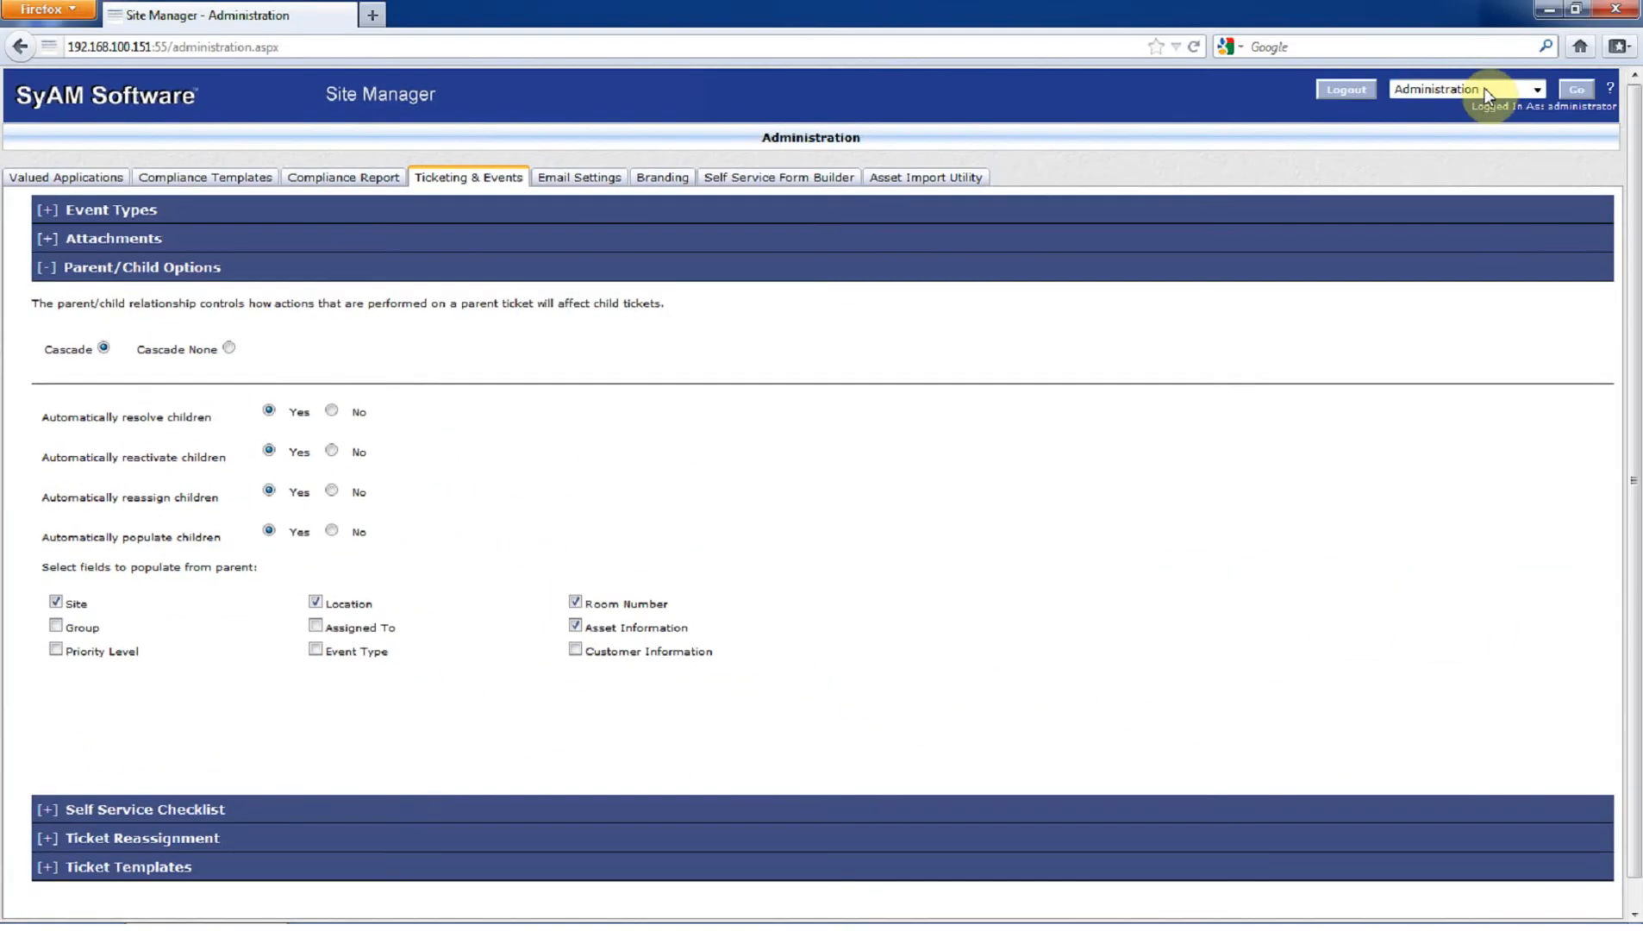
{"action": "left_click", "coordinate": [1483, 90]}
{"action": "left_click", "coordinate": [1478, 125]}
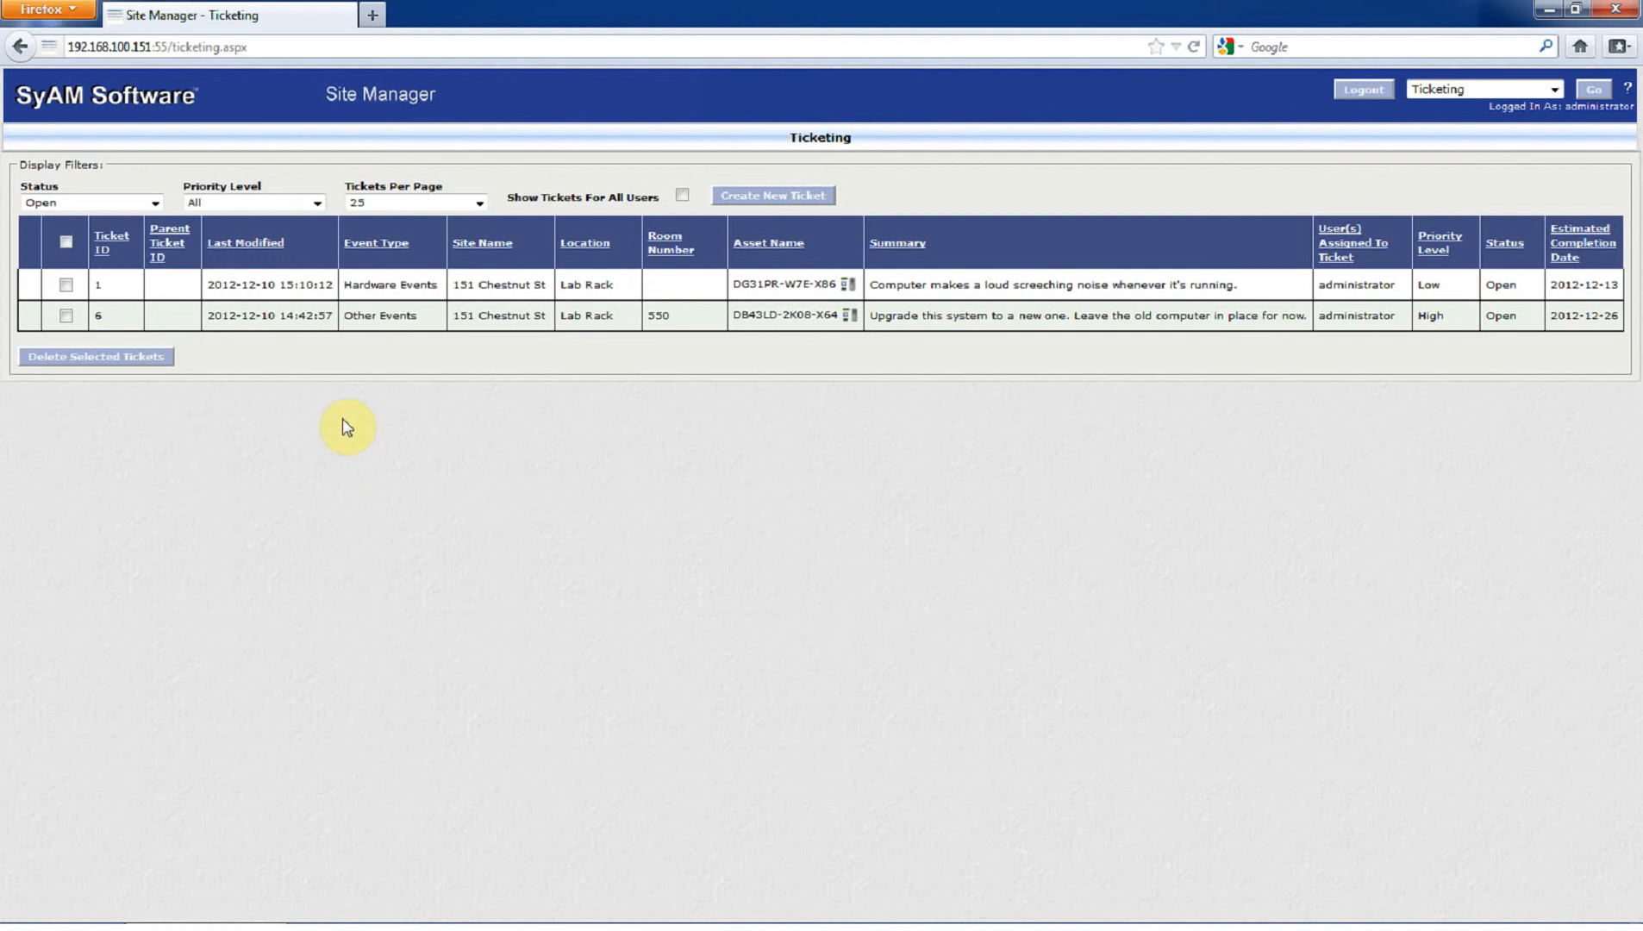
- Create a child ticket from ticket 6 and assign it to the Admin group
{"action": "left_click", "coordinate": [438, 322]}
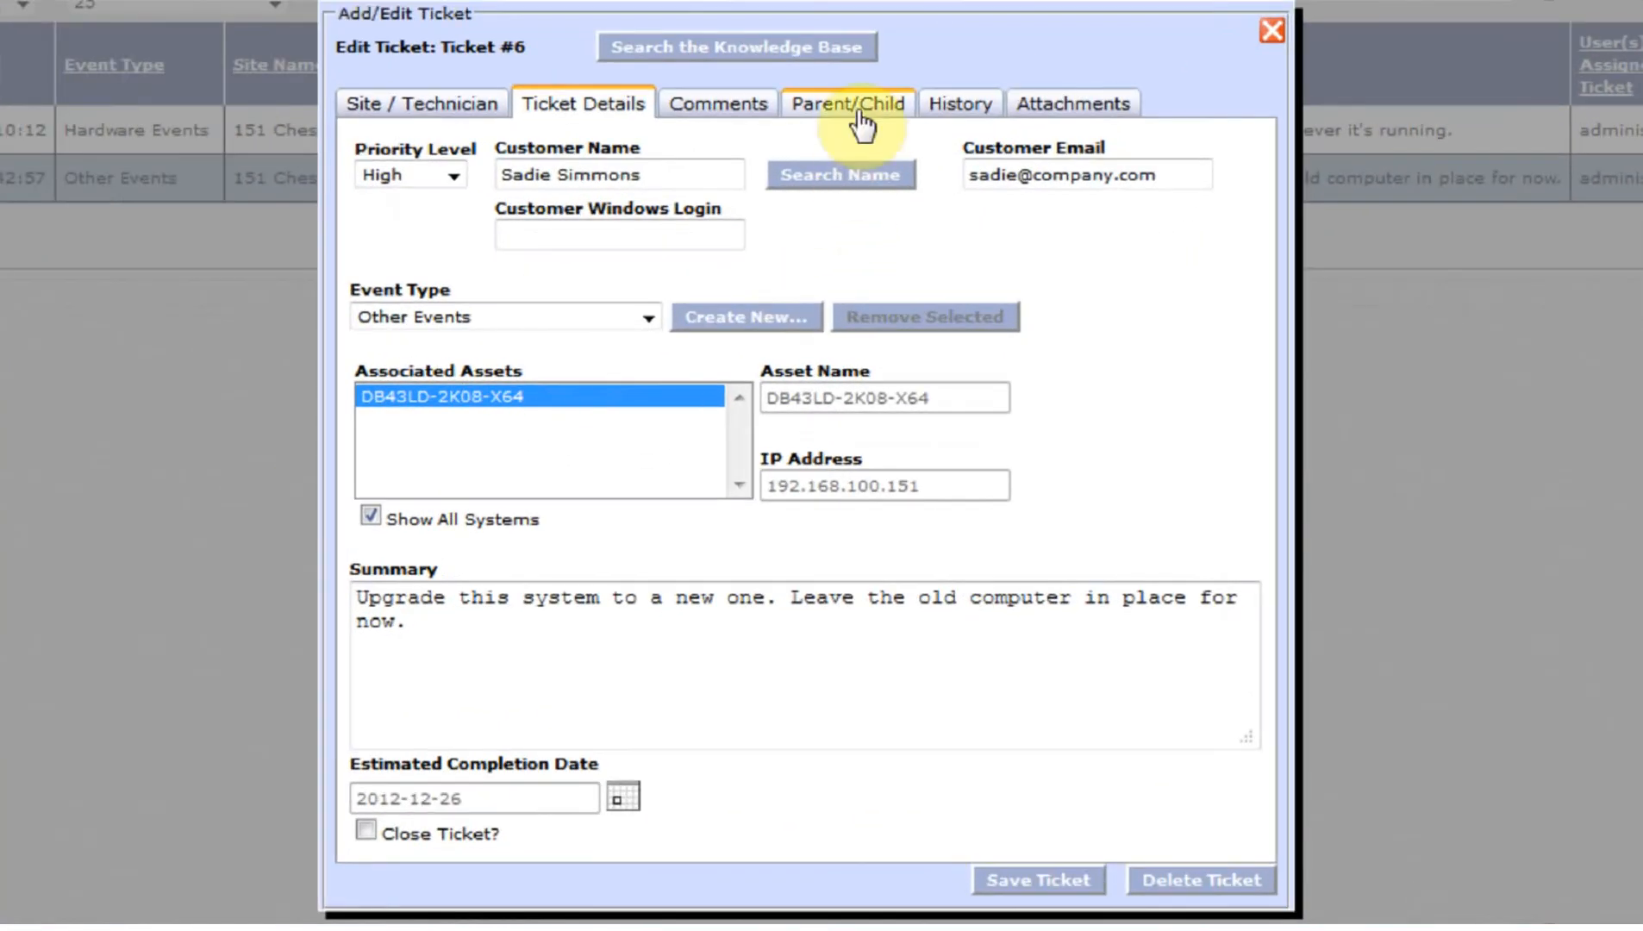
{"action": "left_click", "coordinate": [871, 114]}
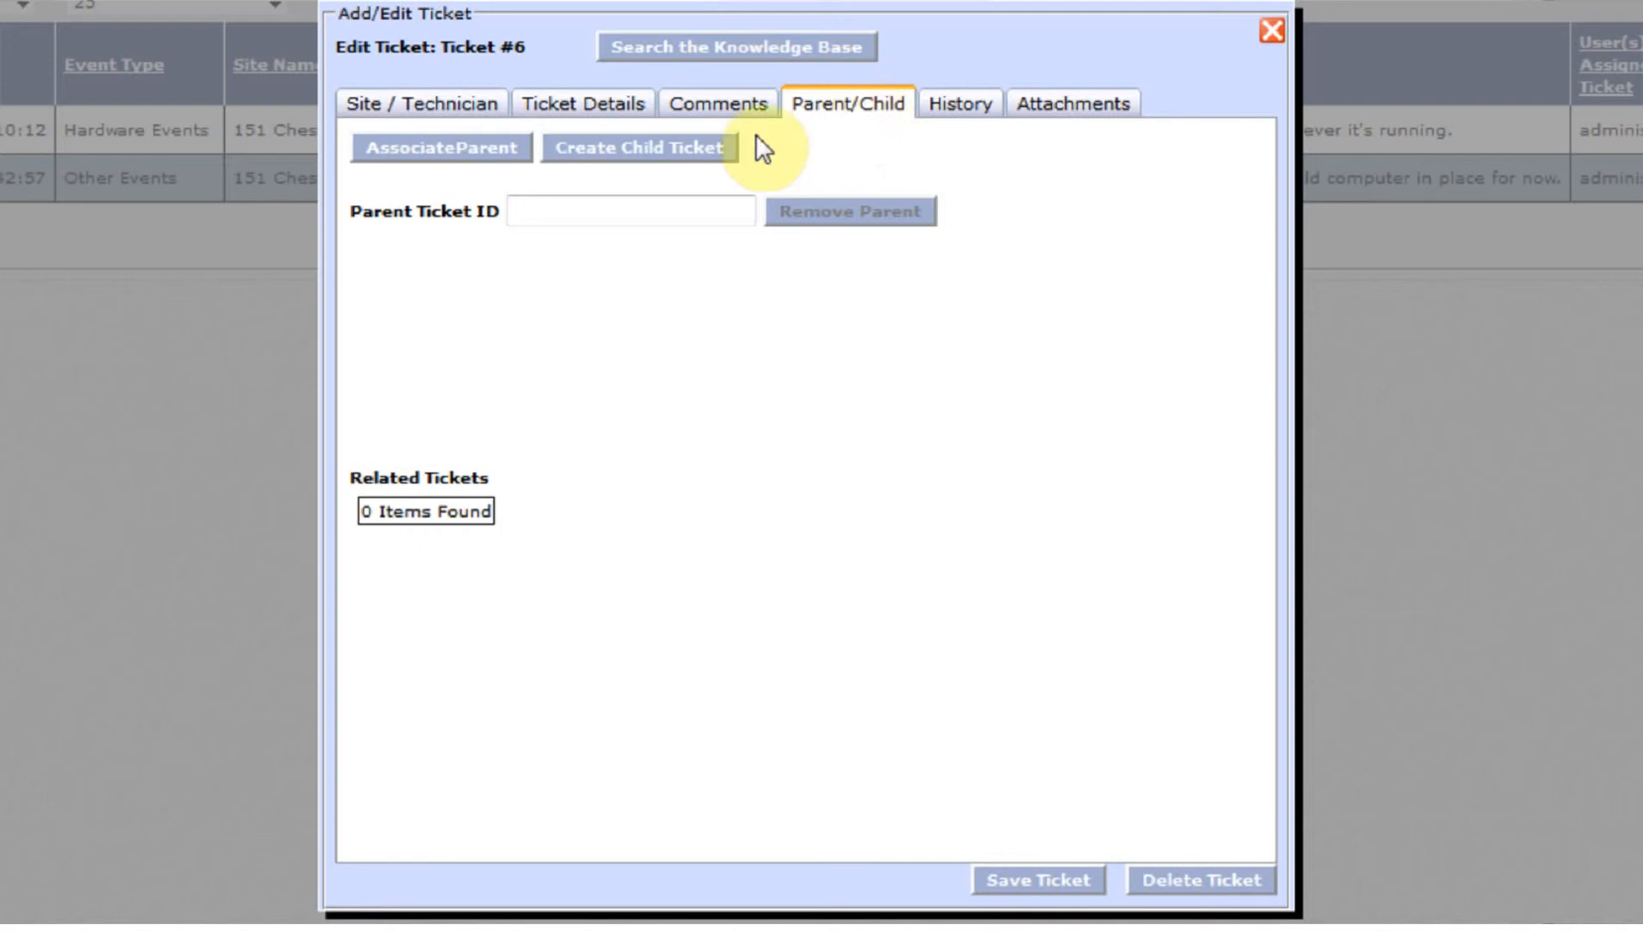
{"action": "left_click", "coordinate": [692, 146]}
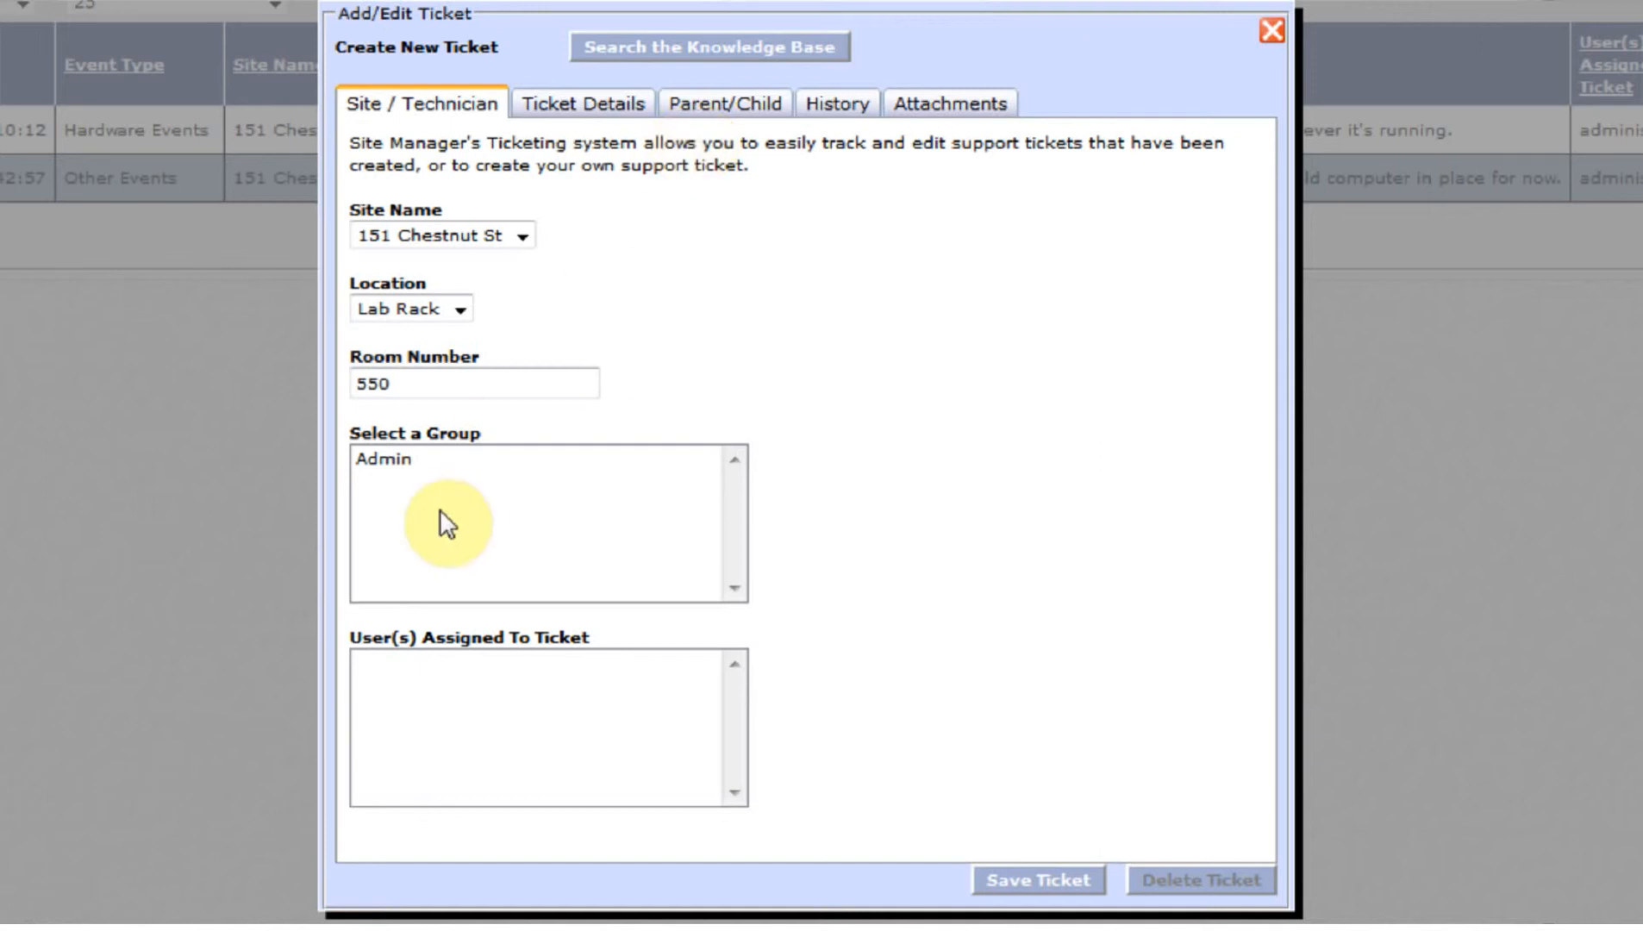
{"action": "left_click", "coordinate": [431, 463]}
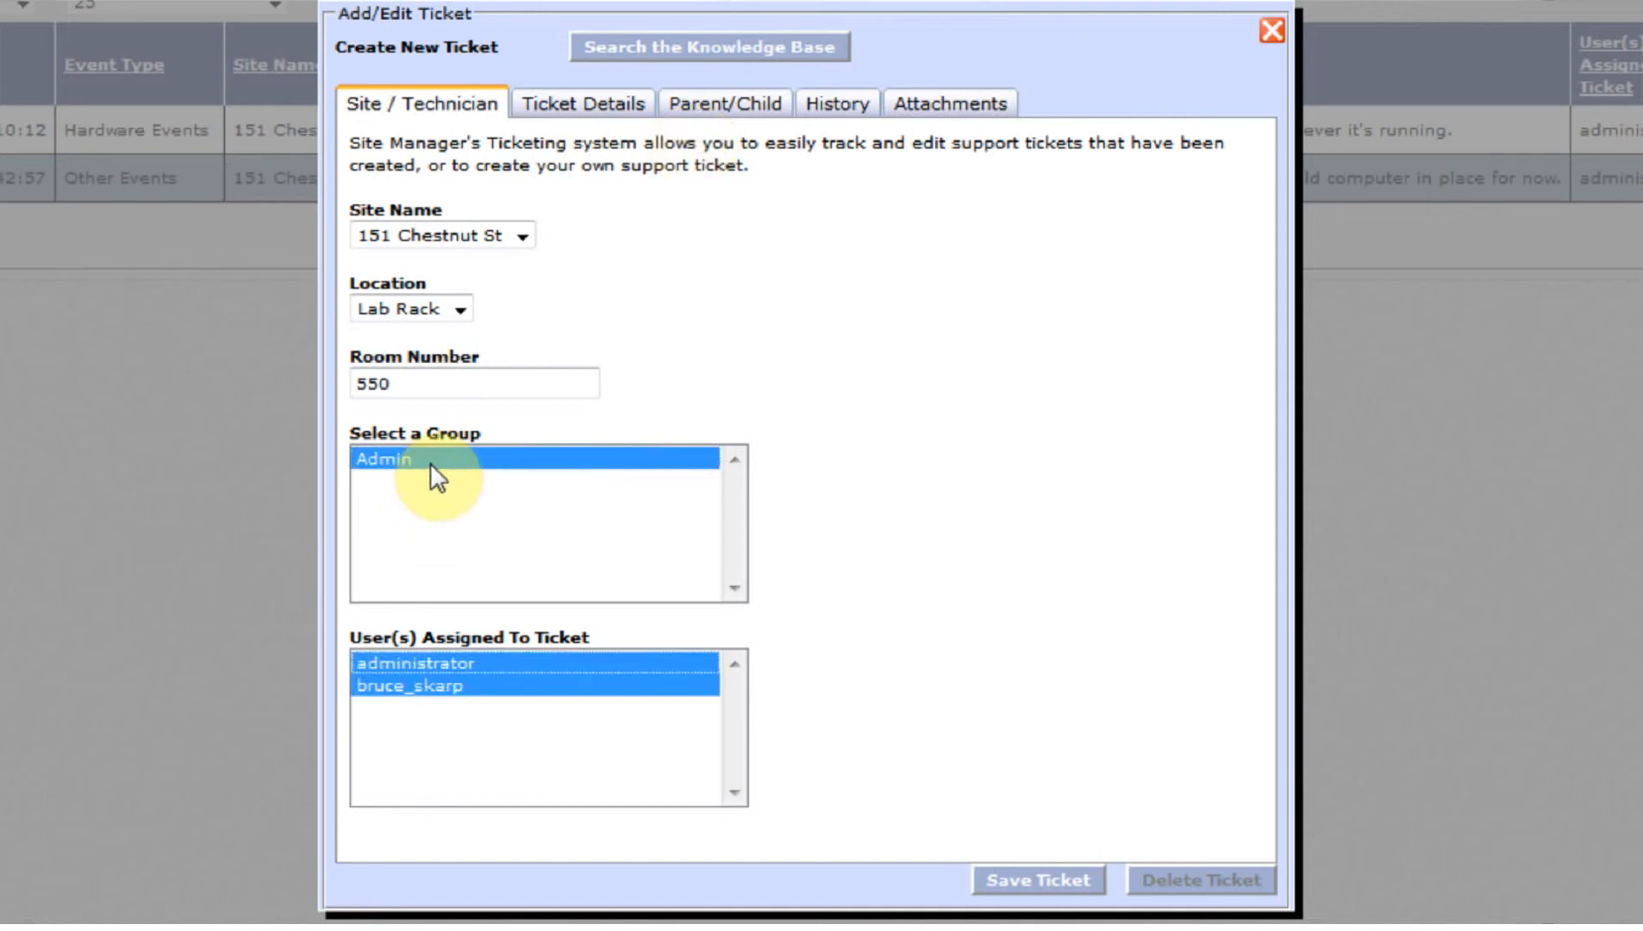
- Assign the child ticket to the non-administrator user with High priority and Other Events type
{"action": "left_click", "coordinate": [484, 686]}
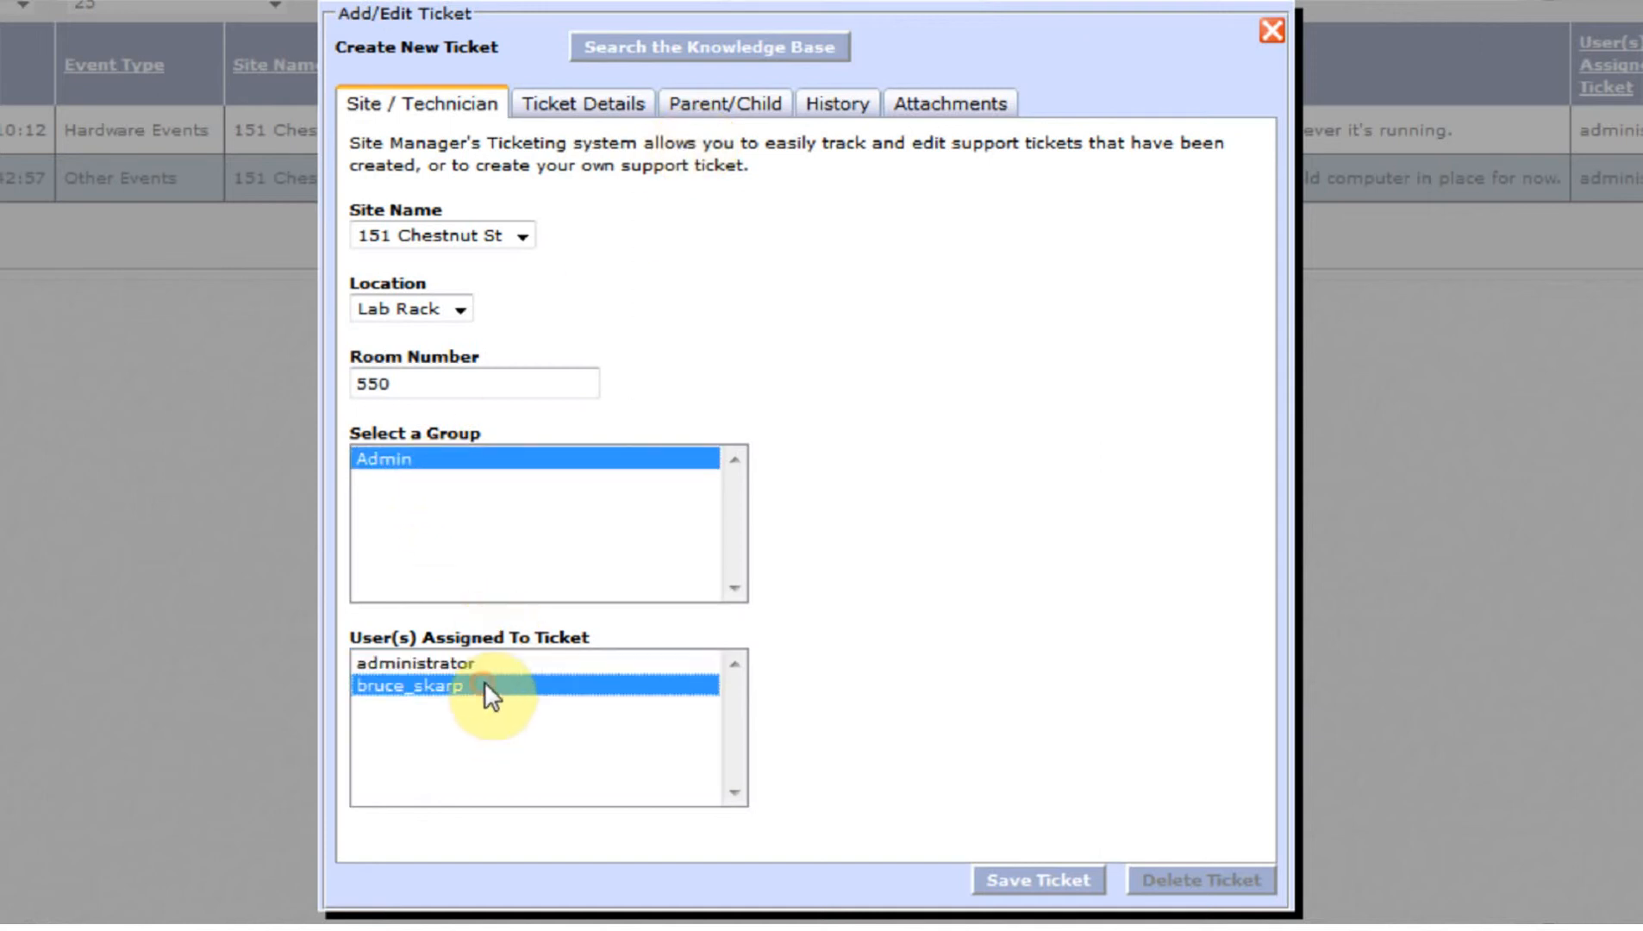
{"action": "left_click", "coordinate": [574, 106]}
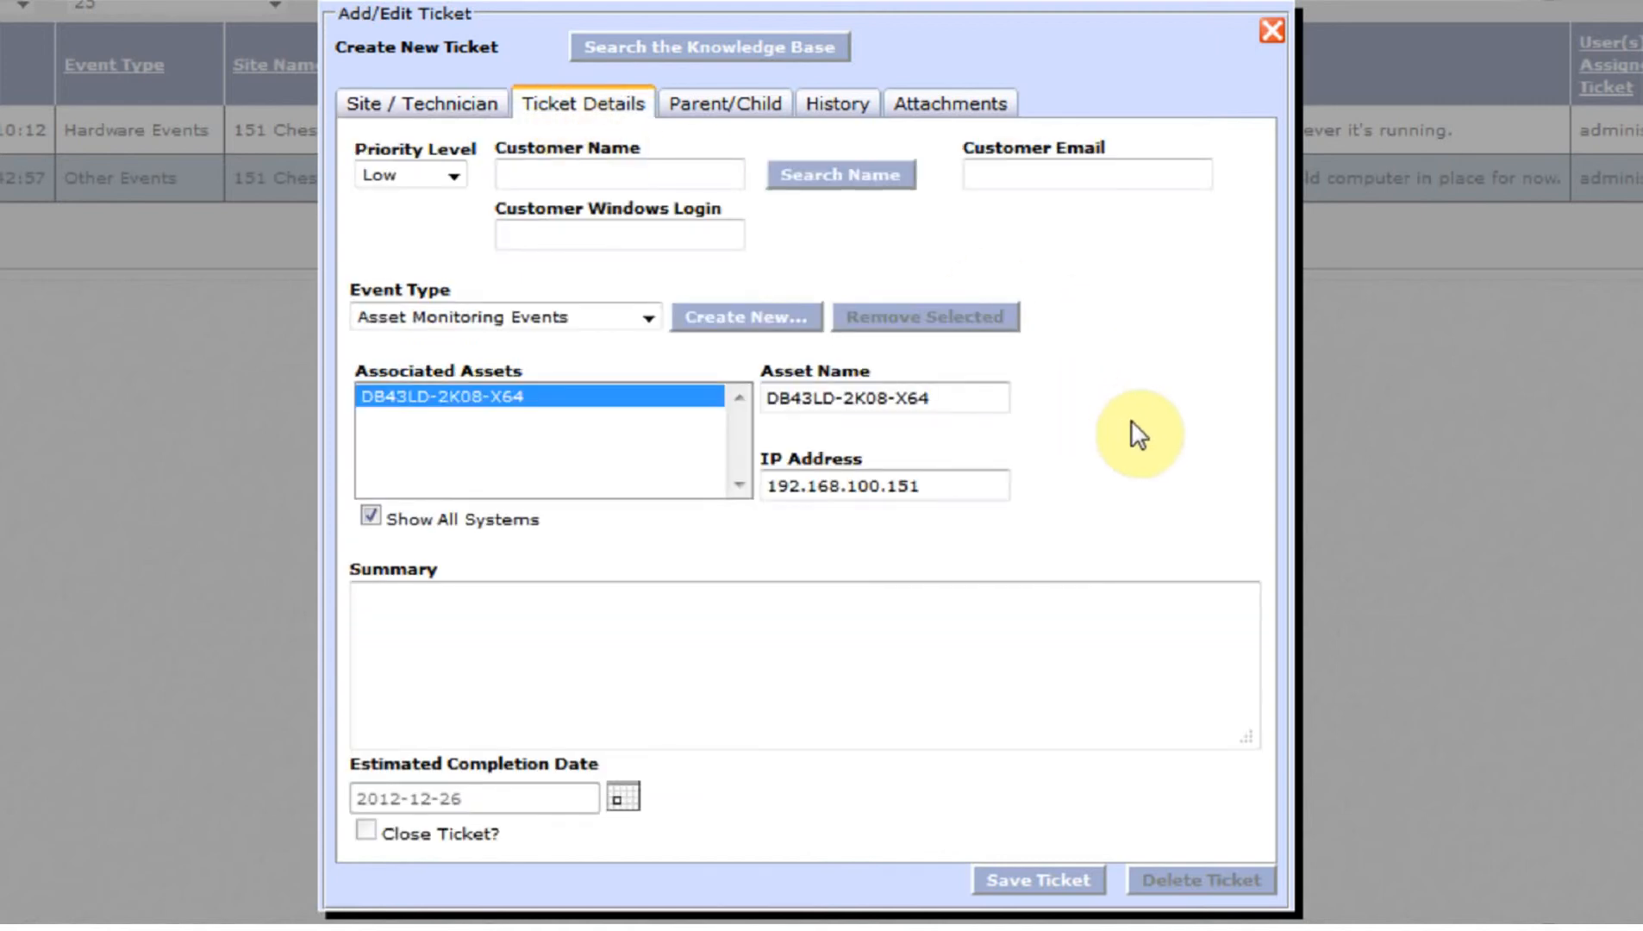
{"action": "left_click", "coordinate": [409, 172]}
{"action": "left_click", "coordinate": [414, 245]}
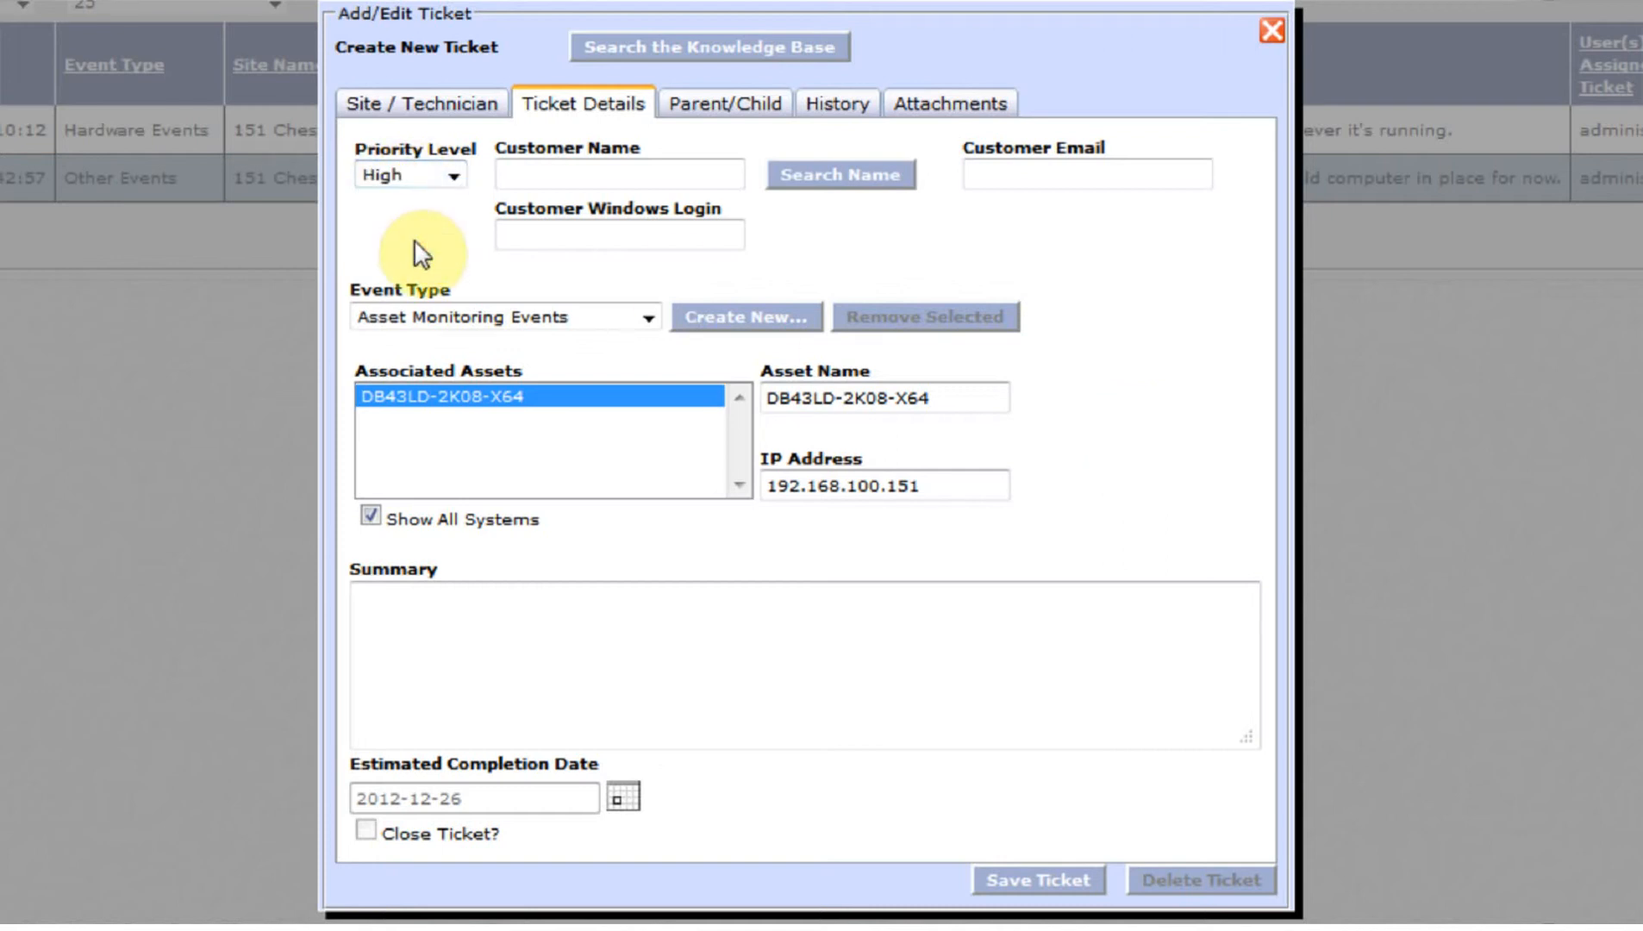
{"action": "left_click", "coordinate": [461, 317]}
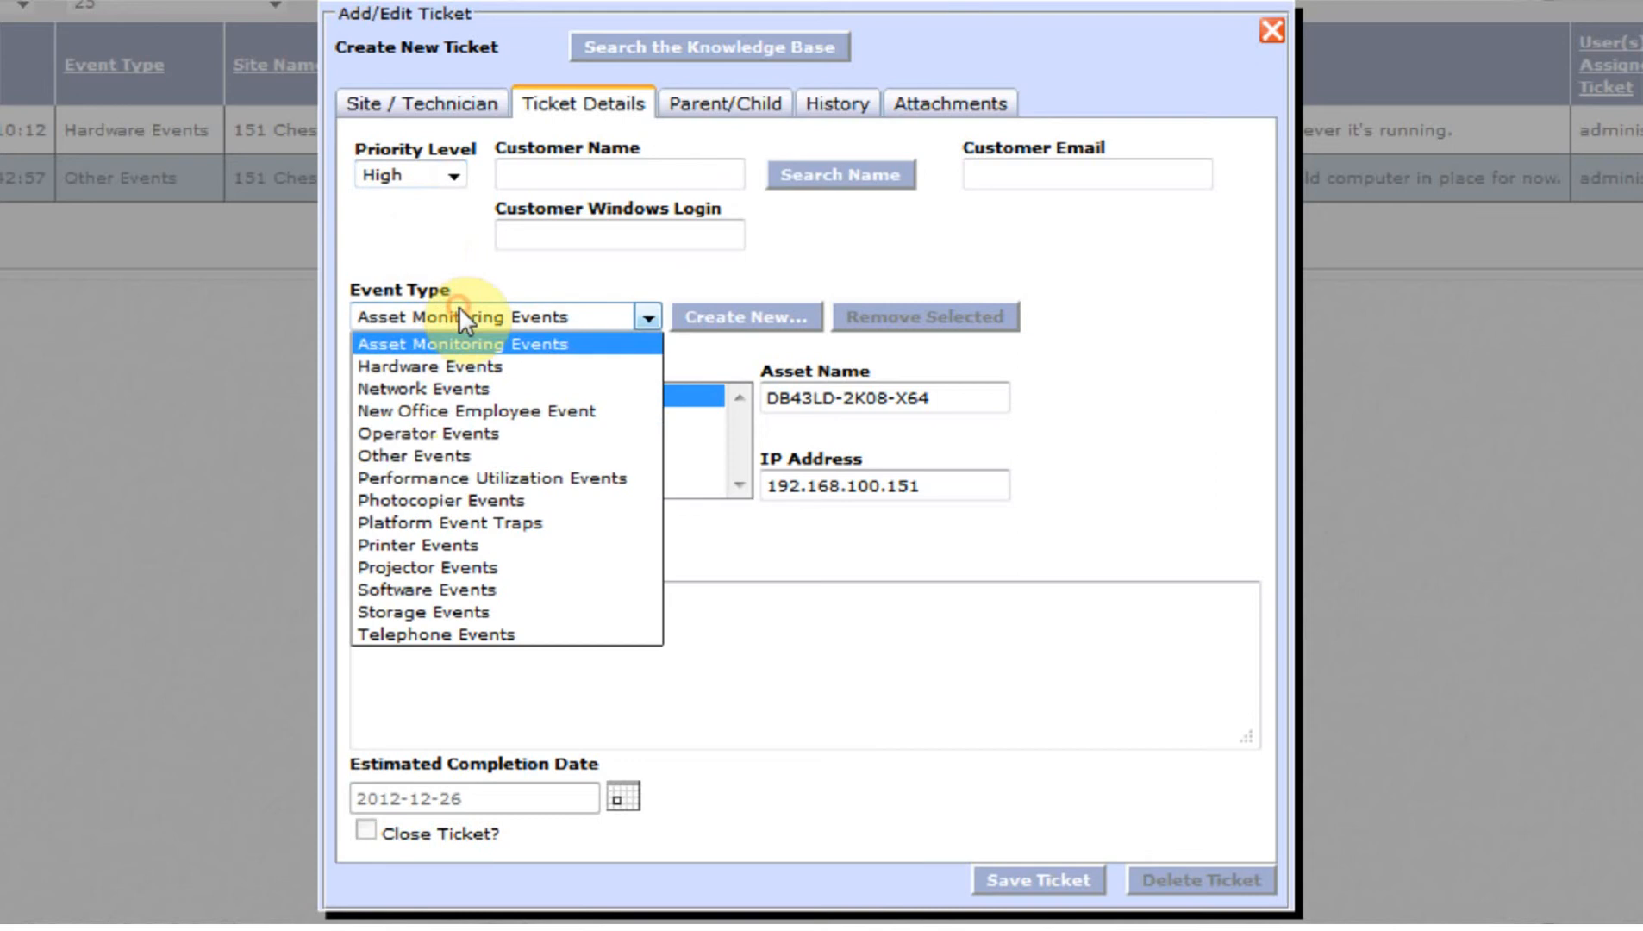
{"action": "left_click", "coordinate": [444, 457]}
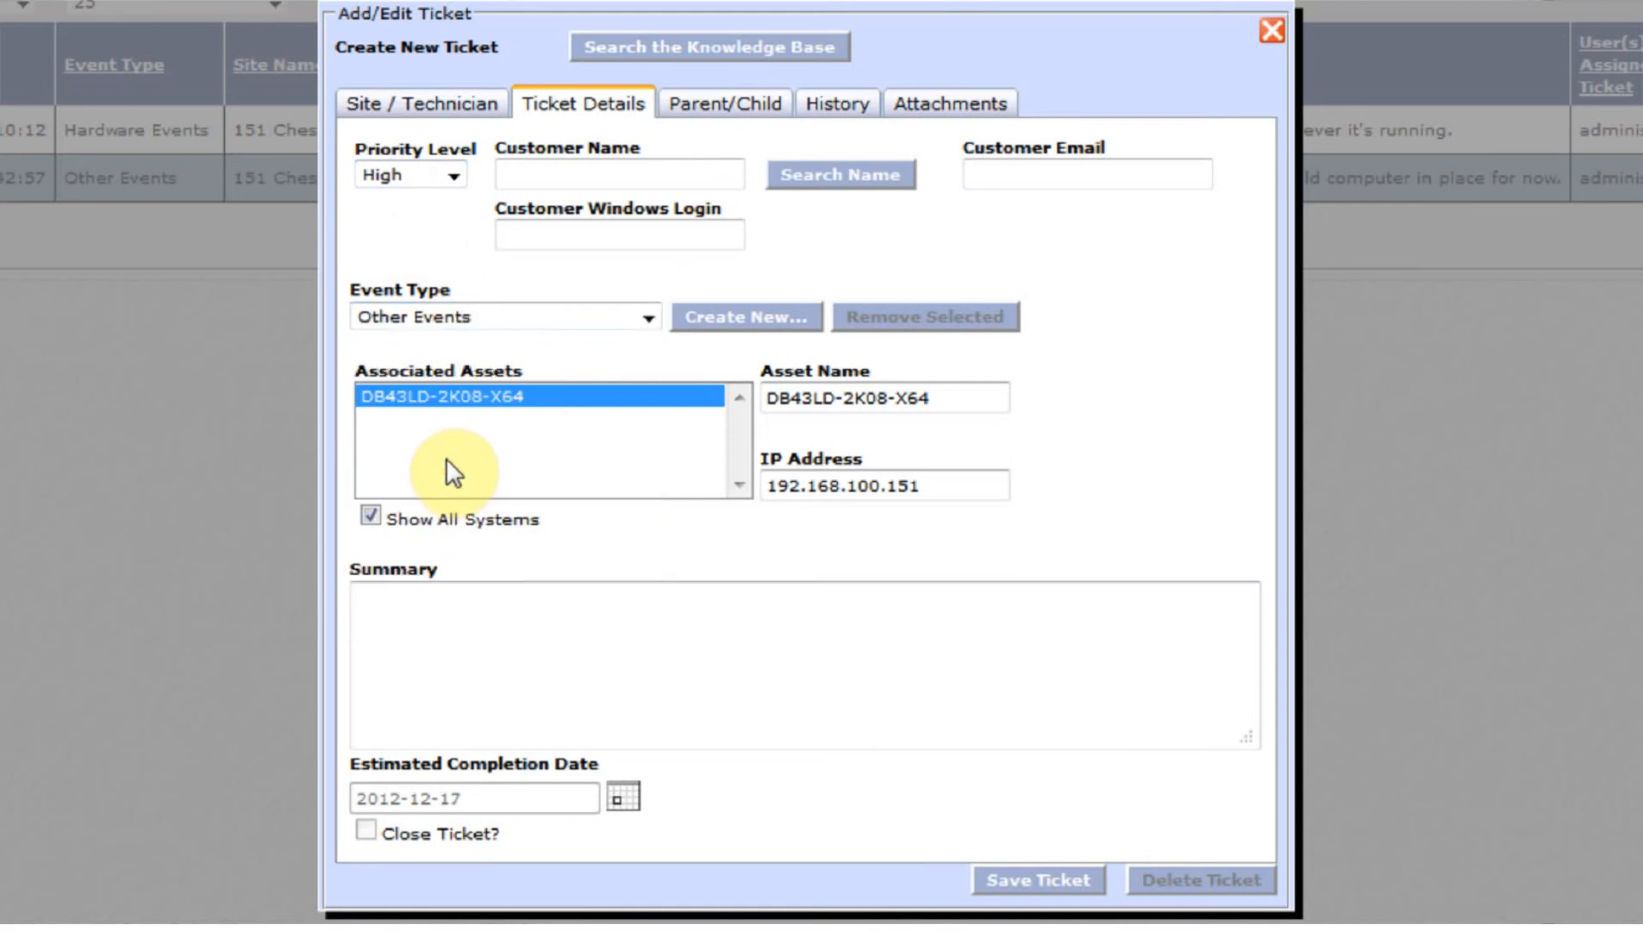
- Enter summary 'Spec out and purchase new system to replace this as an upgrade.', confirm parent 6, save
{"action": "left_click", "coordinate": [533, 666]}
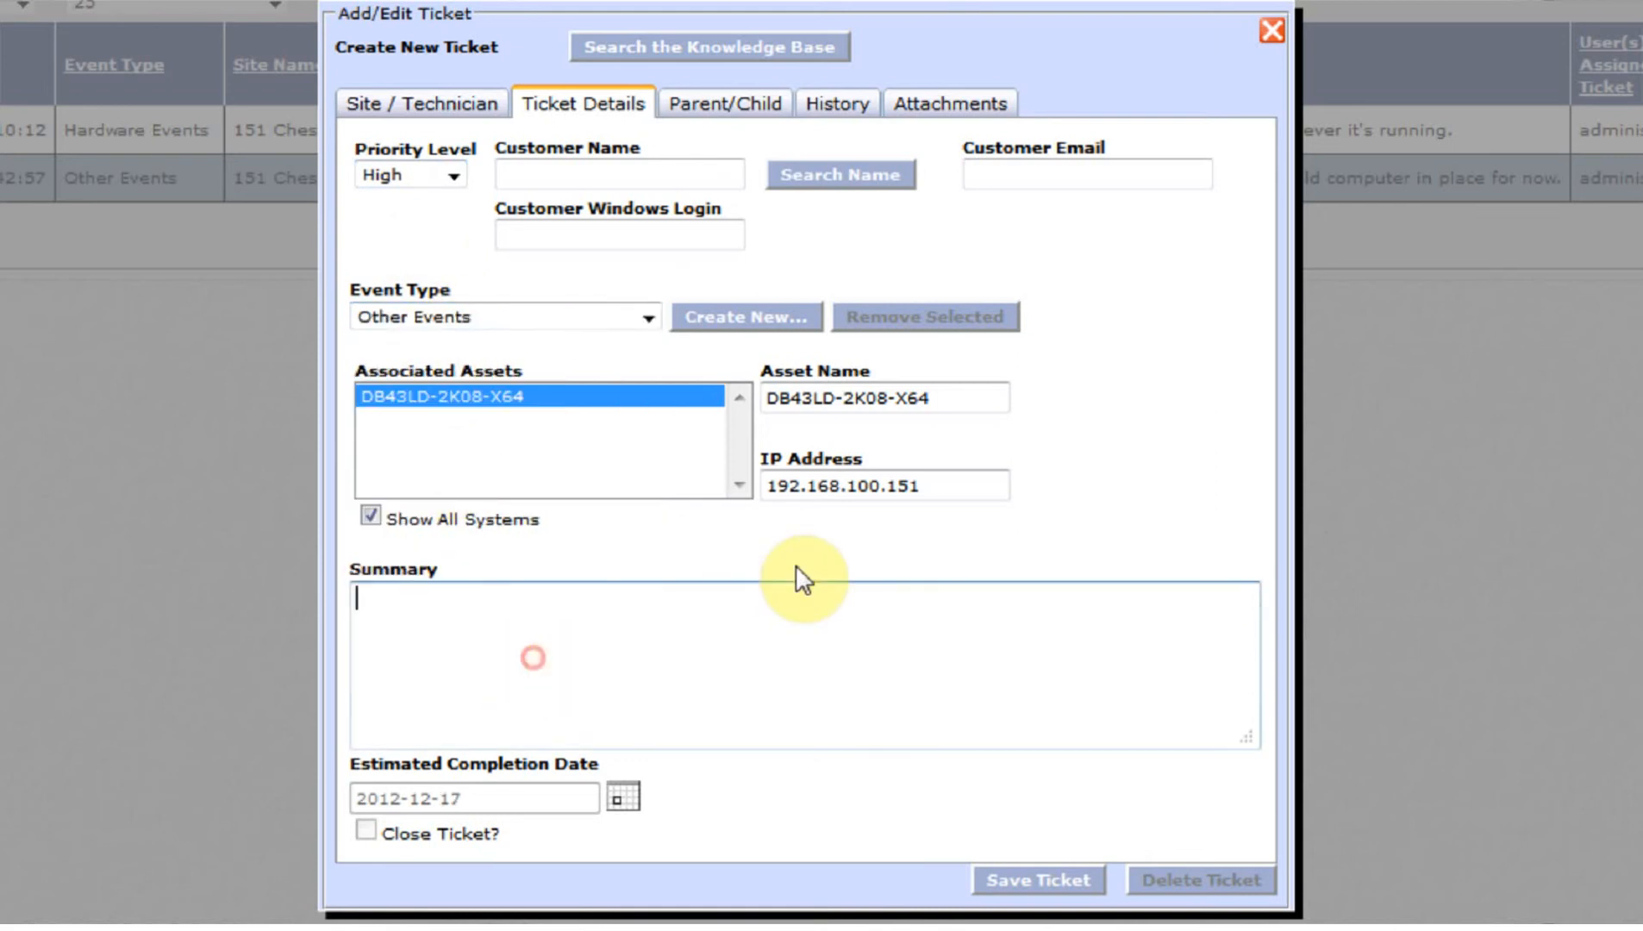
{"action": "type", "text": "Spec out and "}
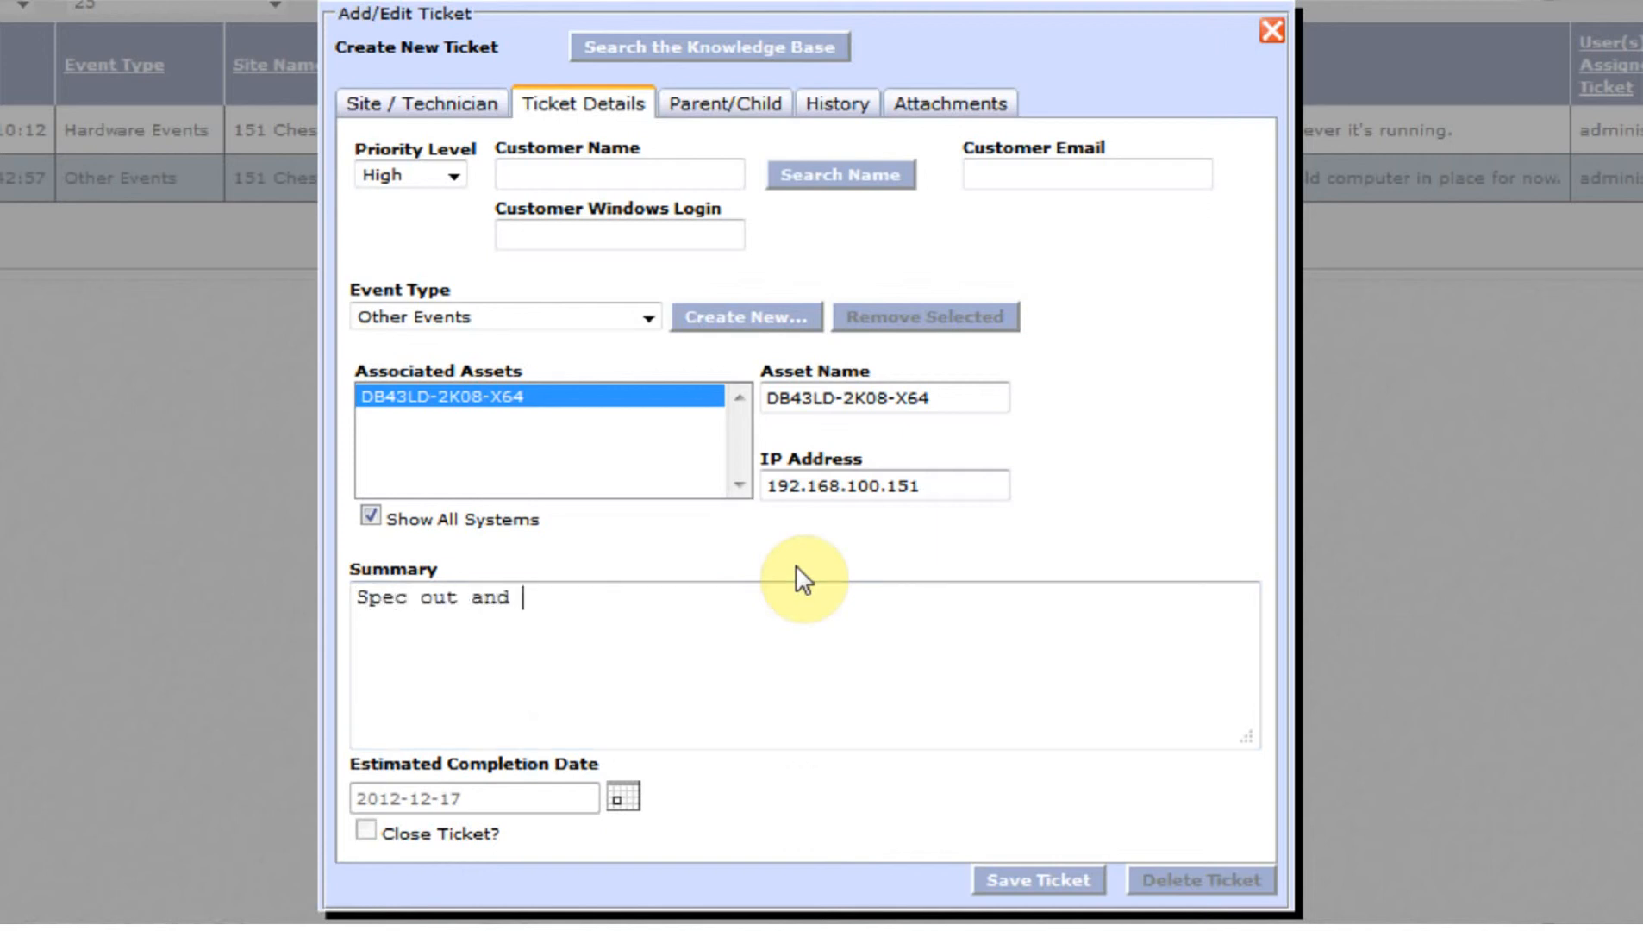
{"action": "type", "text": "purchase "}
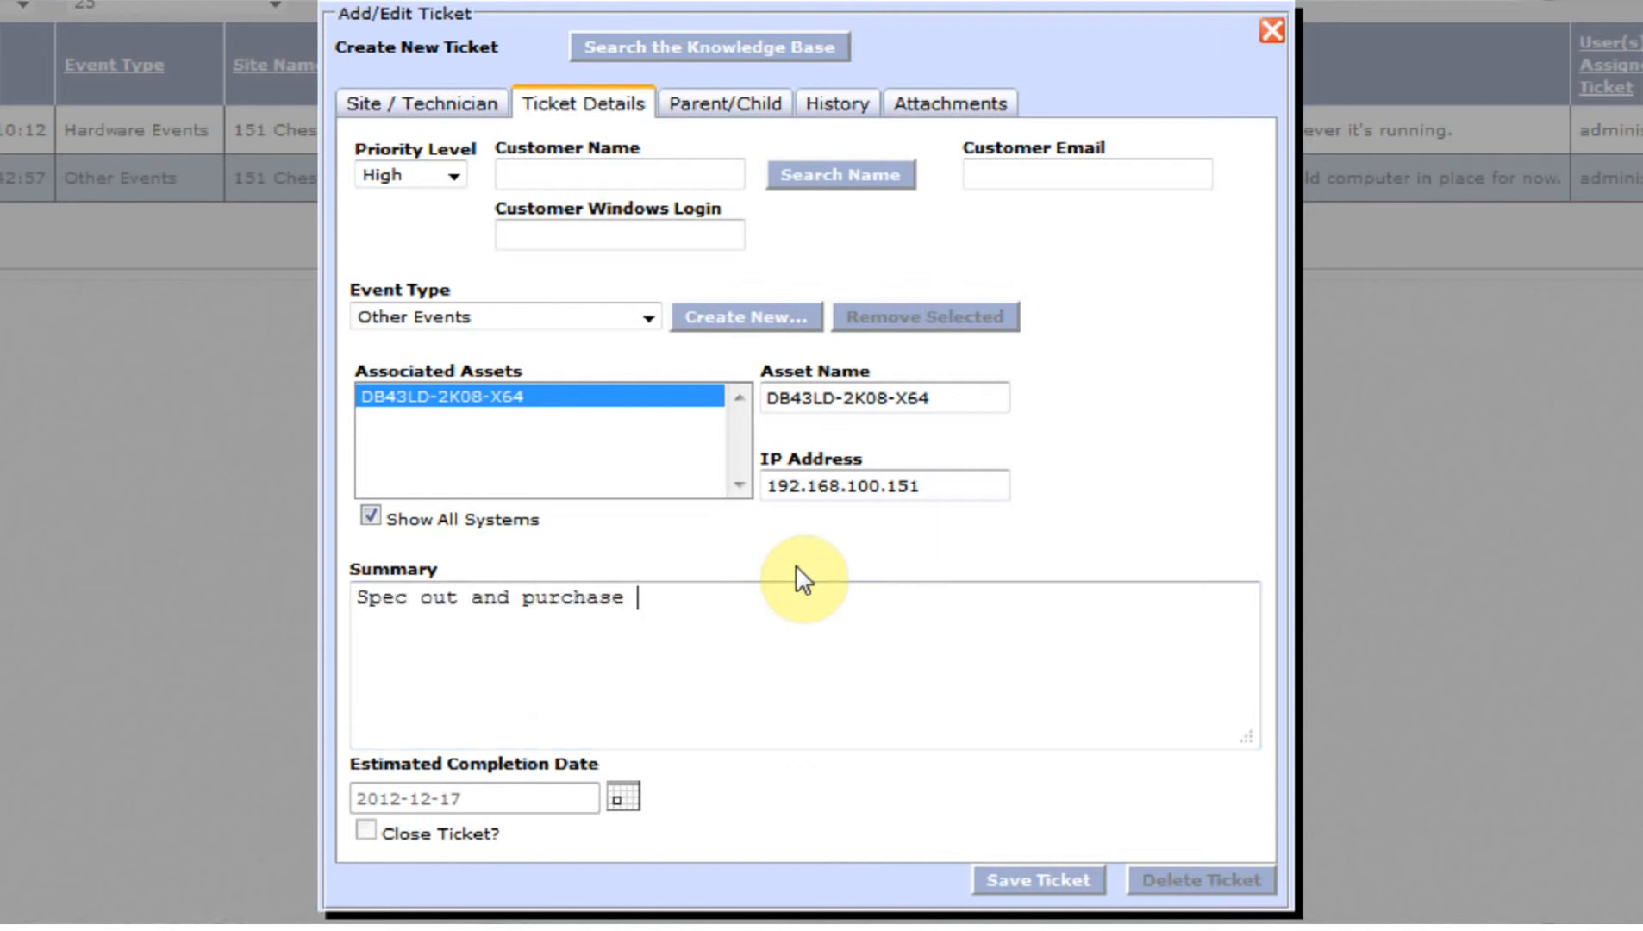
{"action": "type", "text": "new system to "}
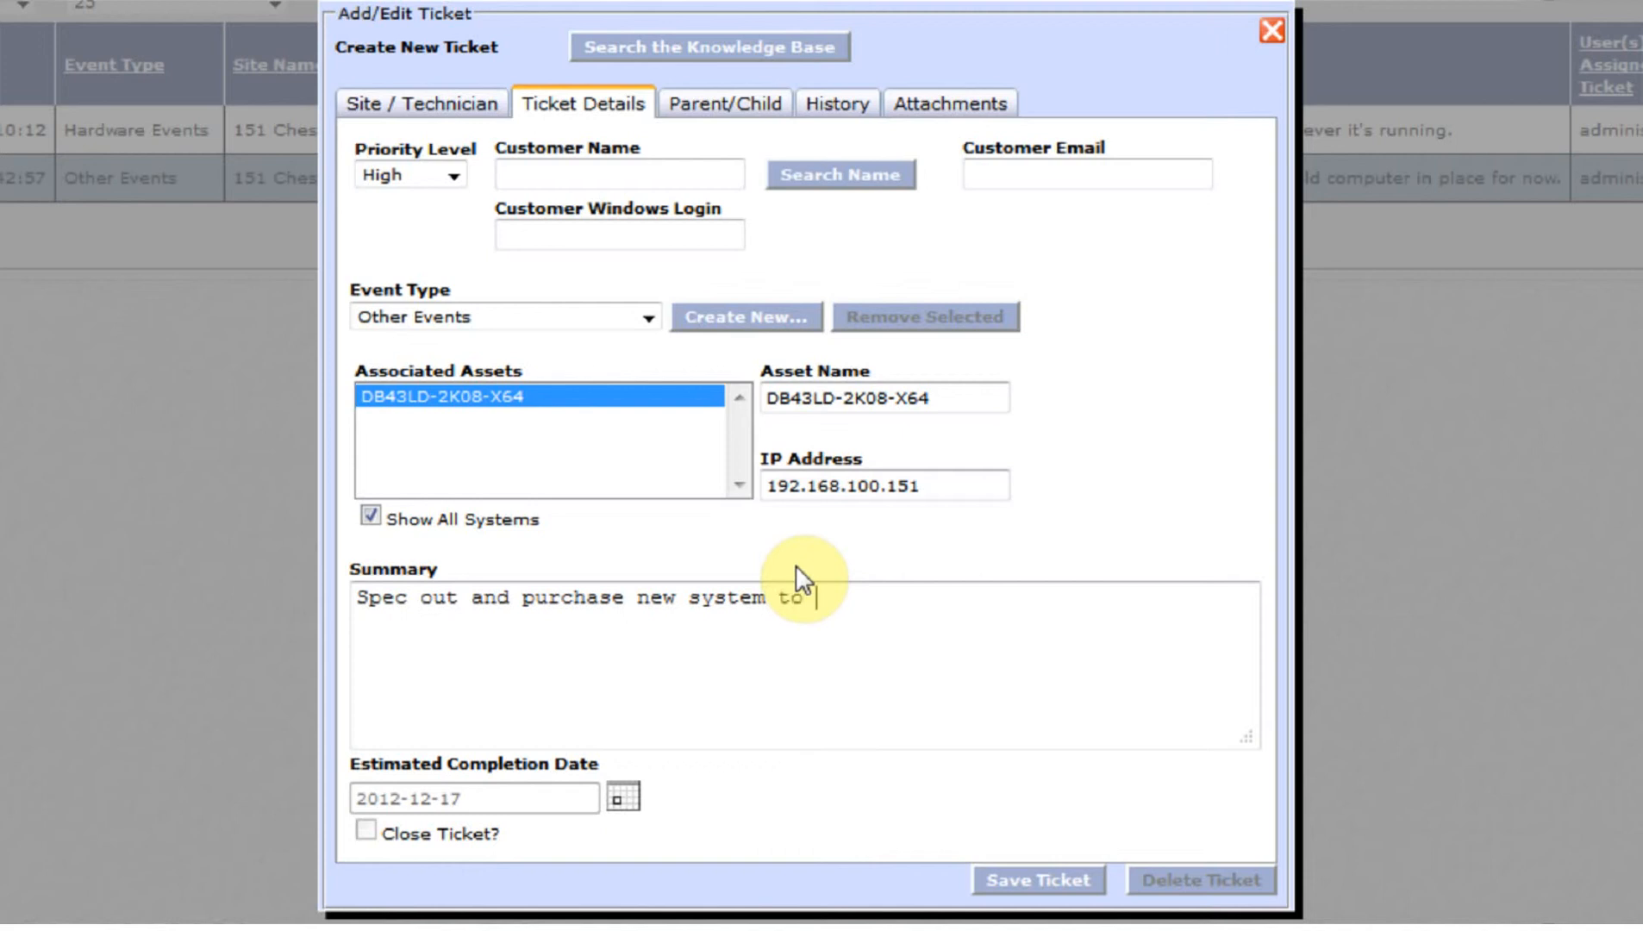
{"action": "type", "text": "repal"}
{"action": "key", "text": "BackSpace"}
{"action": "key", "text": "BackSpace"}
{"action": "type", "text": "lace this one"}
{"action": "type", "text": "as"}
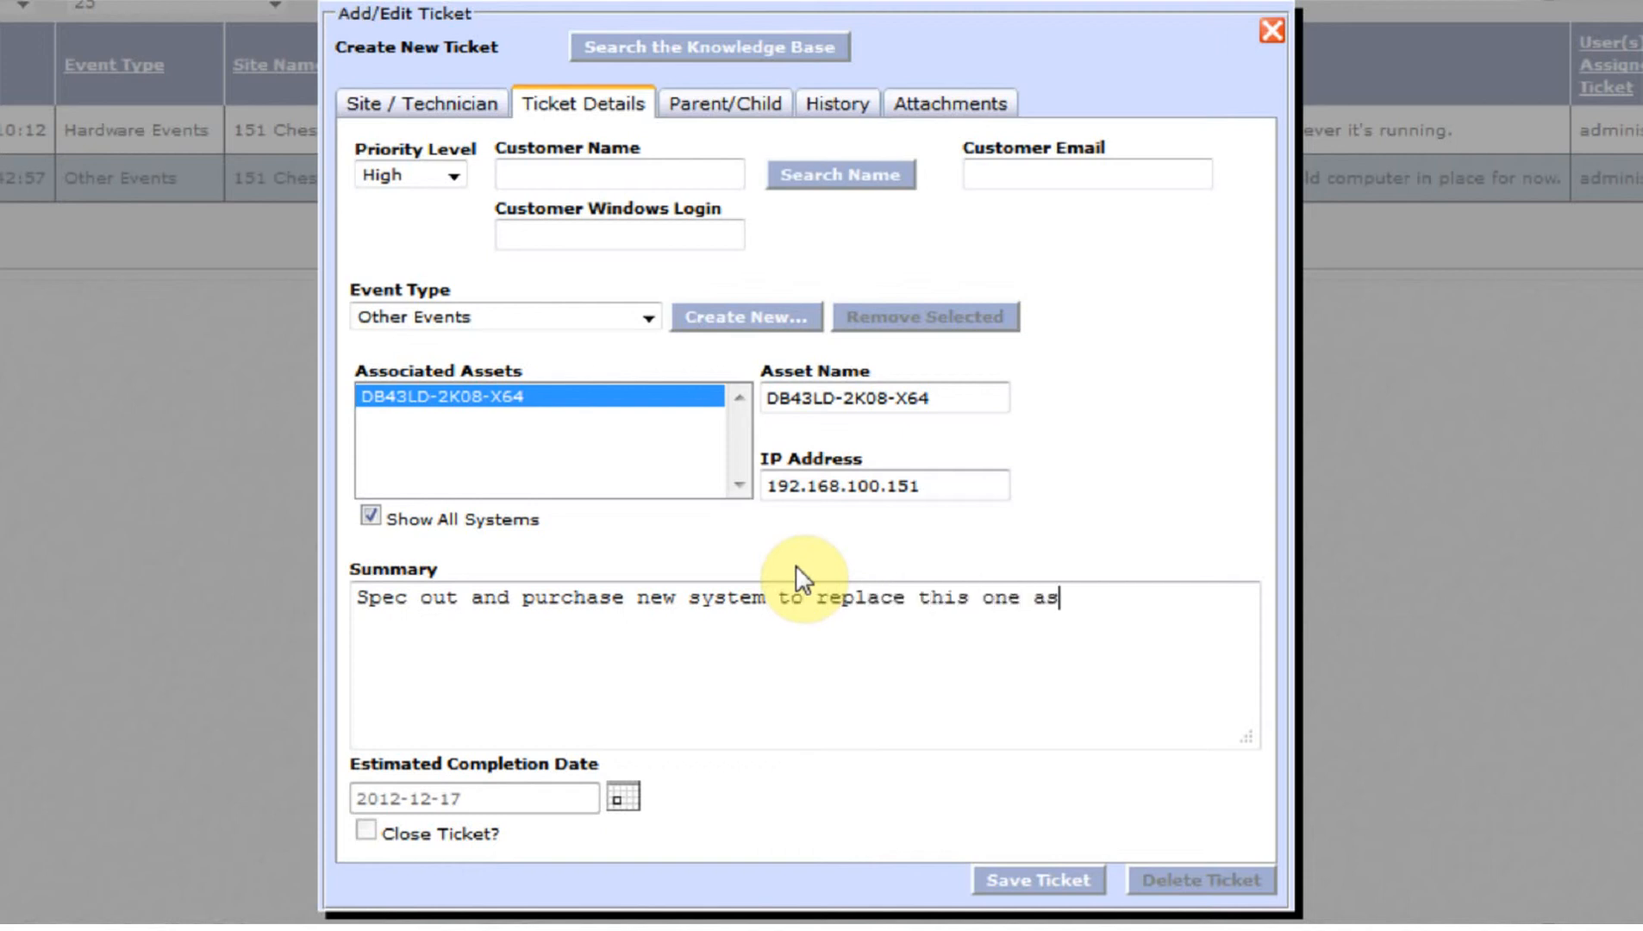
{"action": "type", "text": " an upgrade."}
{"action": "left_click", "coordinate": [709, 129]}
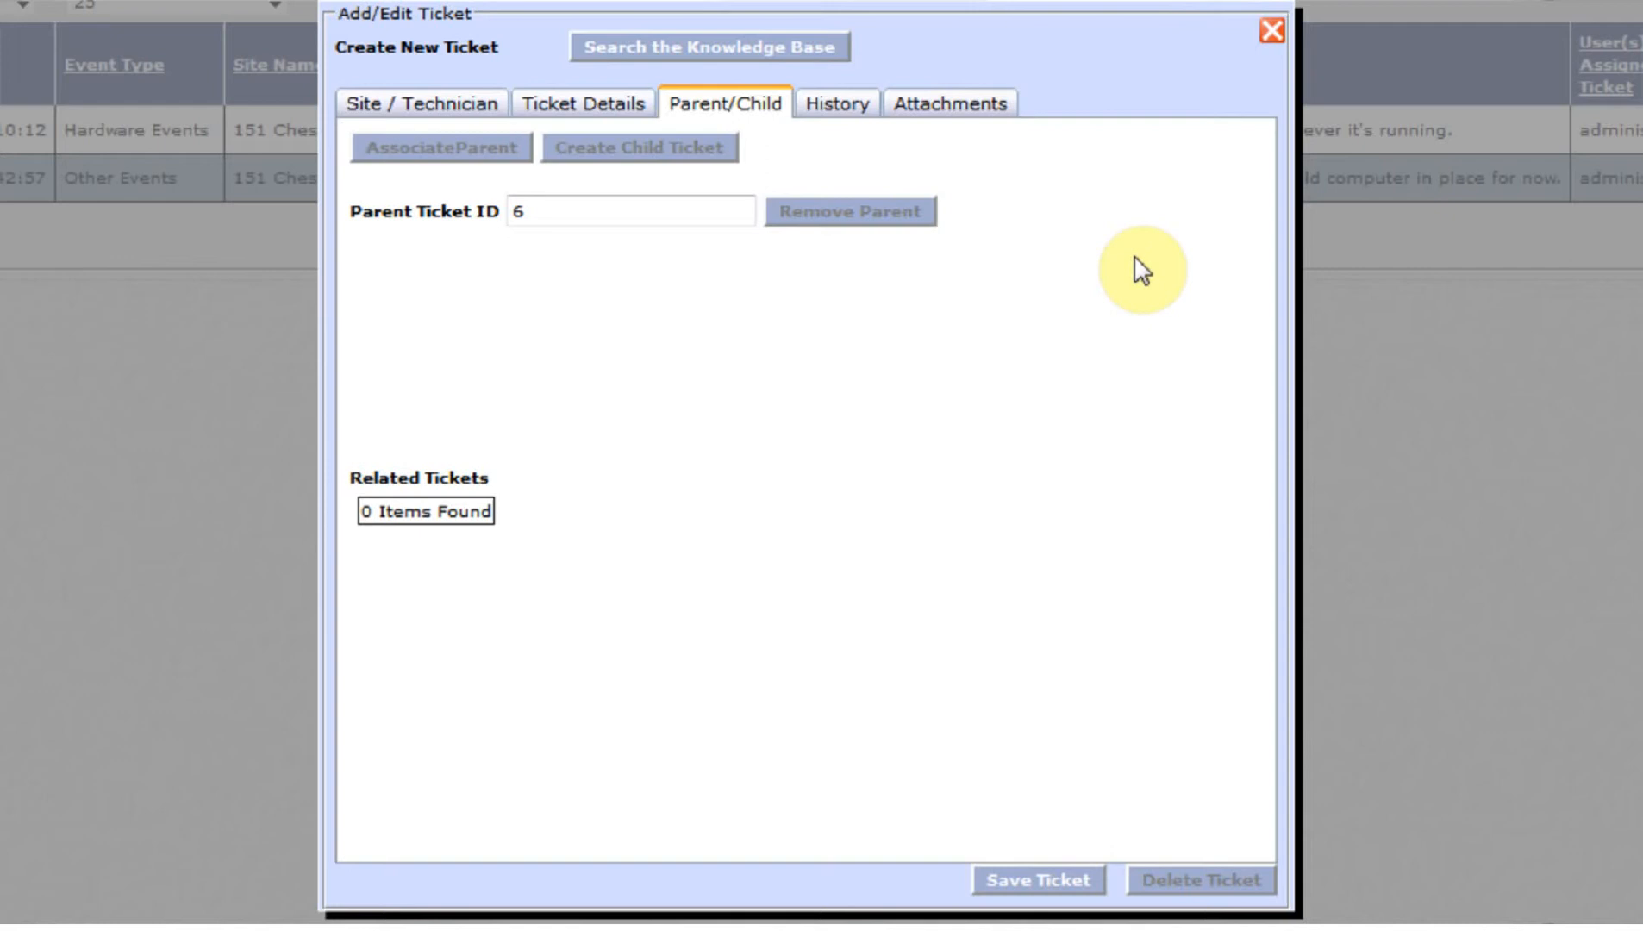
{"action": "left_click", "coordinate": [1081, 880]}
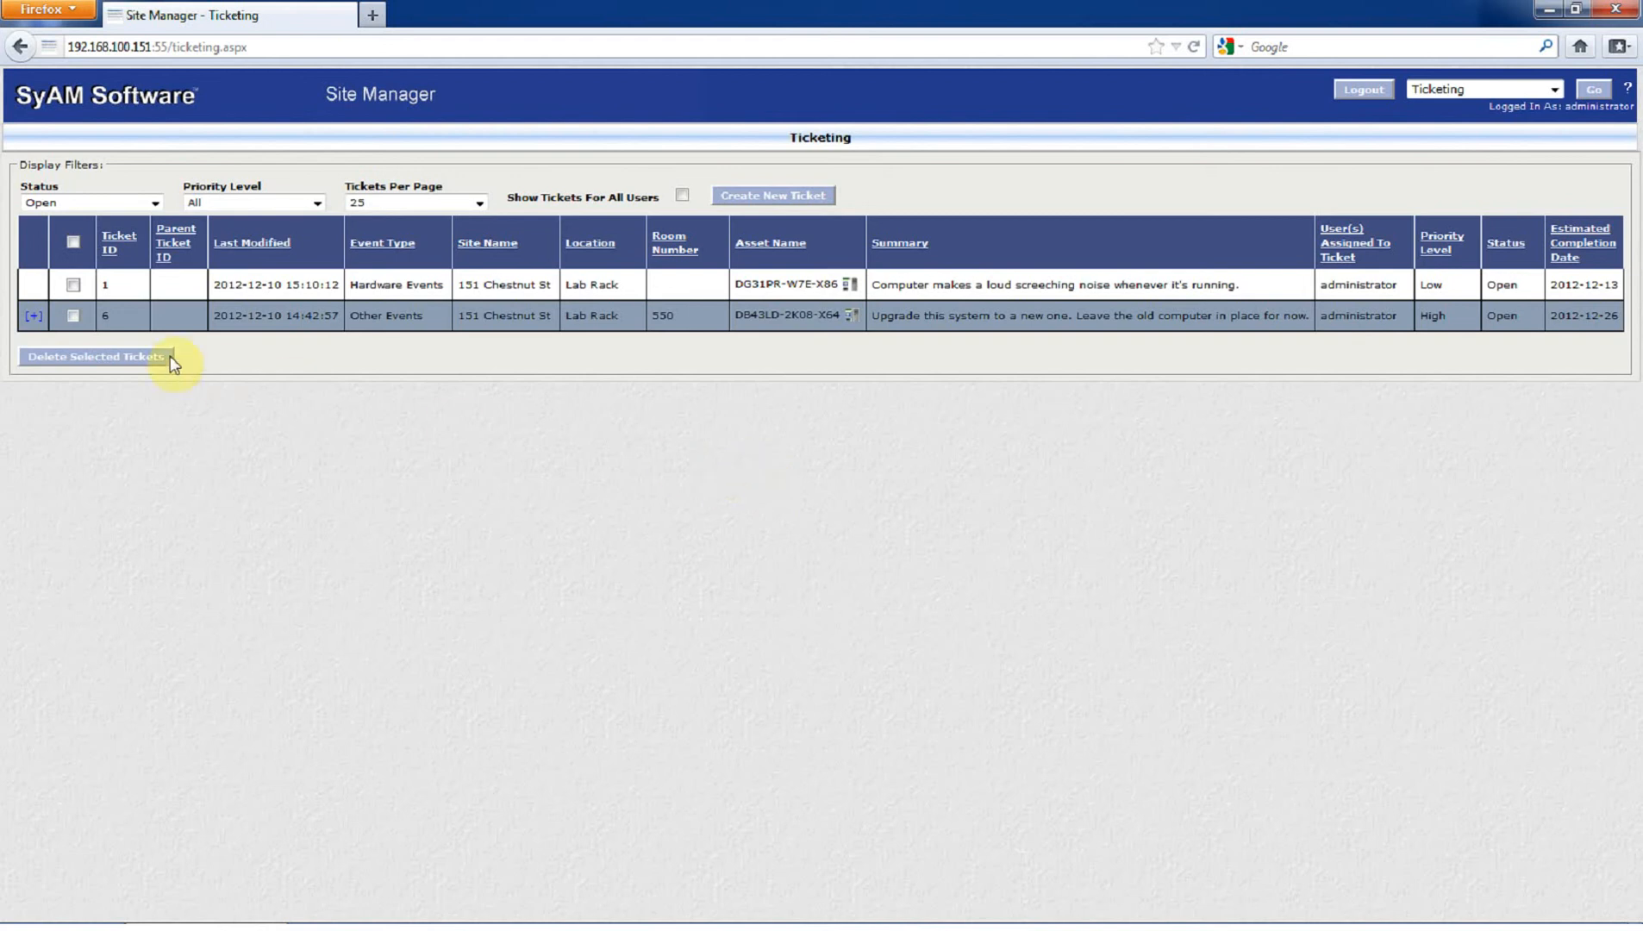
- Expand and collapse ticket 6's related tickets, then show tickets for all users to reveal ticket 13
{"action": "left_click", "coordinate": [35, 317]}
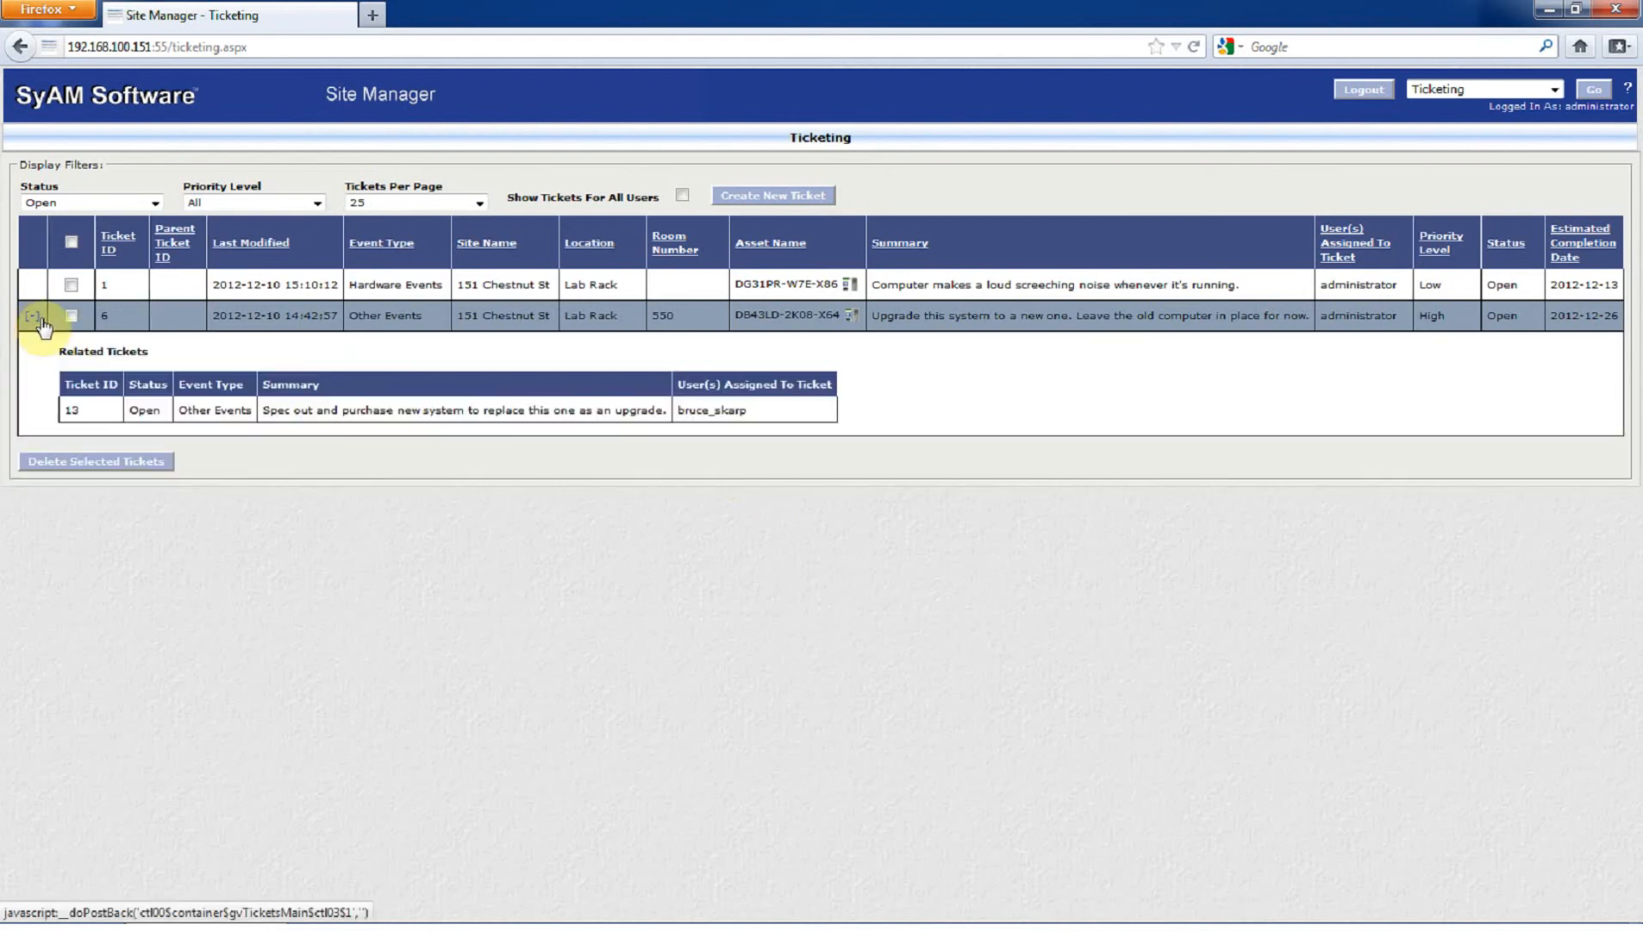
{"action": "left_click", "coordinate": [33, 319]}
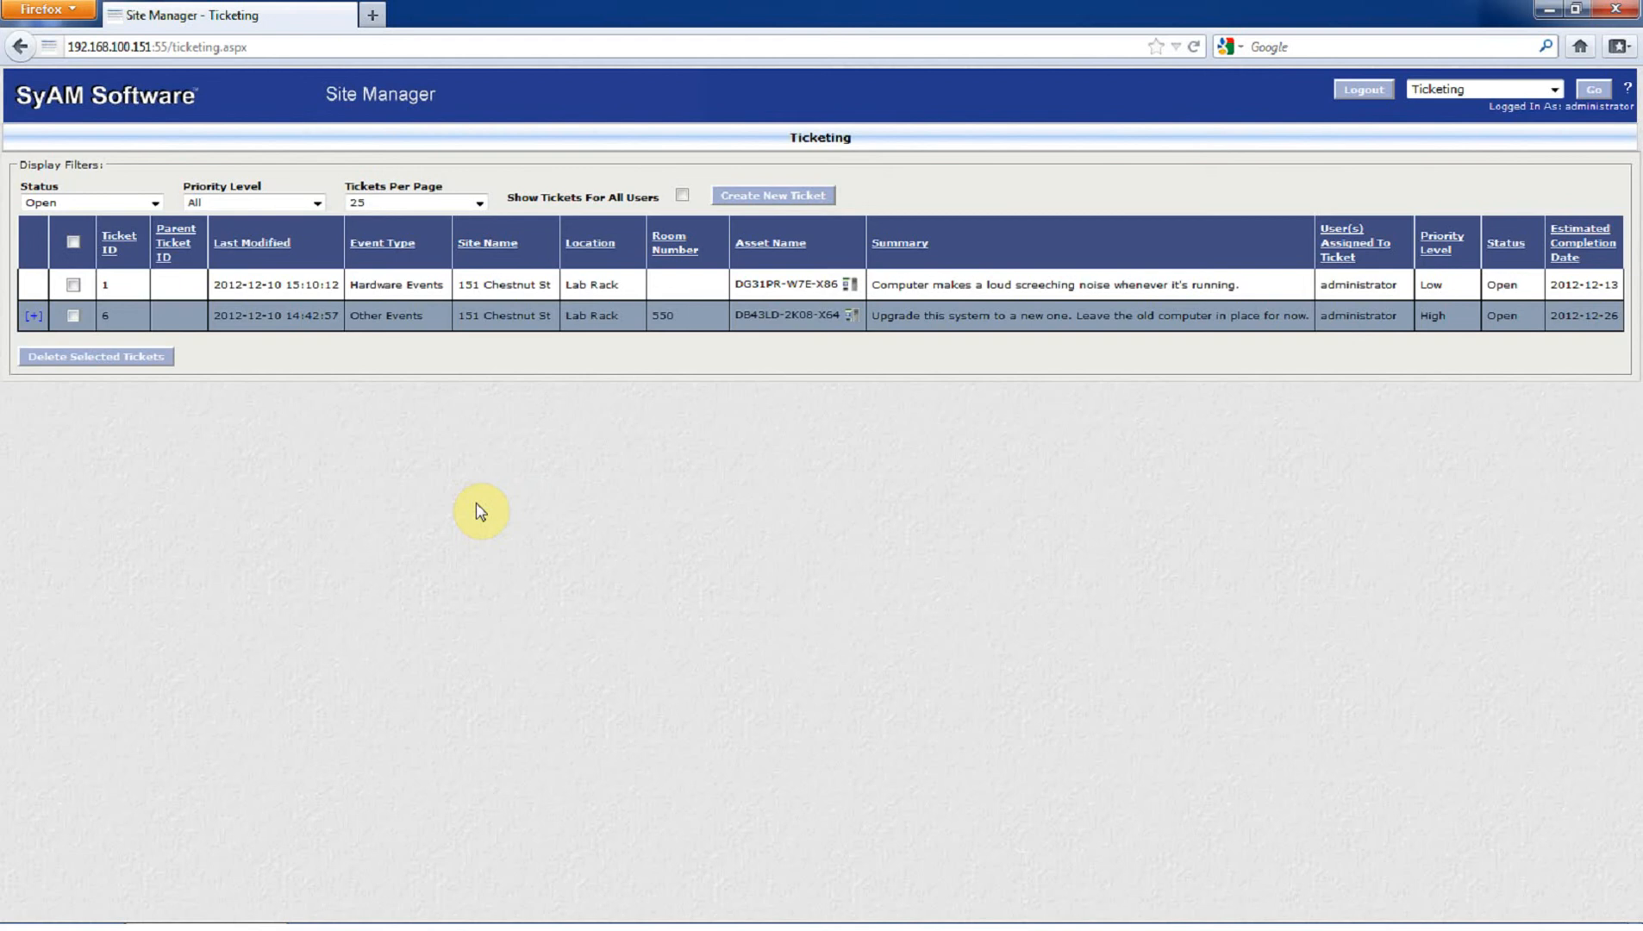
{"action": "left_click", "coordinate": [682, 198]}
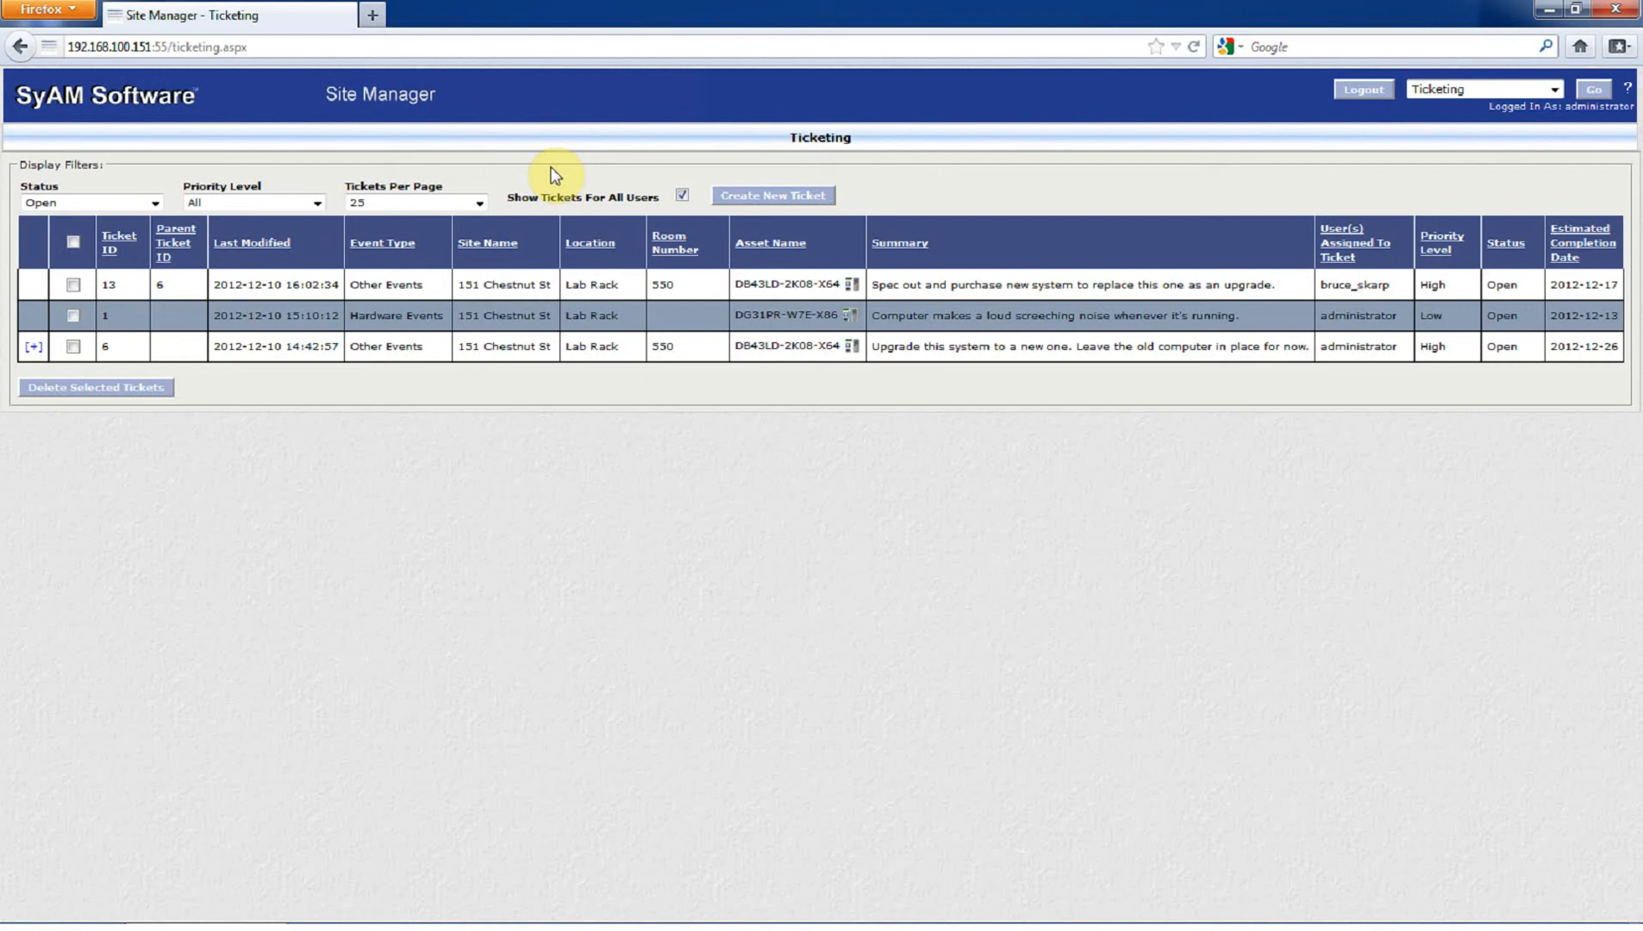
- Associate ticket 1 with parent ticket 6 and close the ticket editor
{"action": "left_click", "coordinate": [546, 315]}
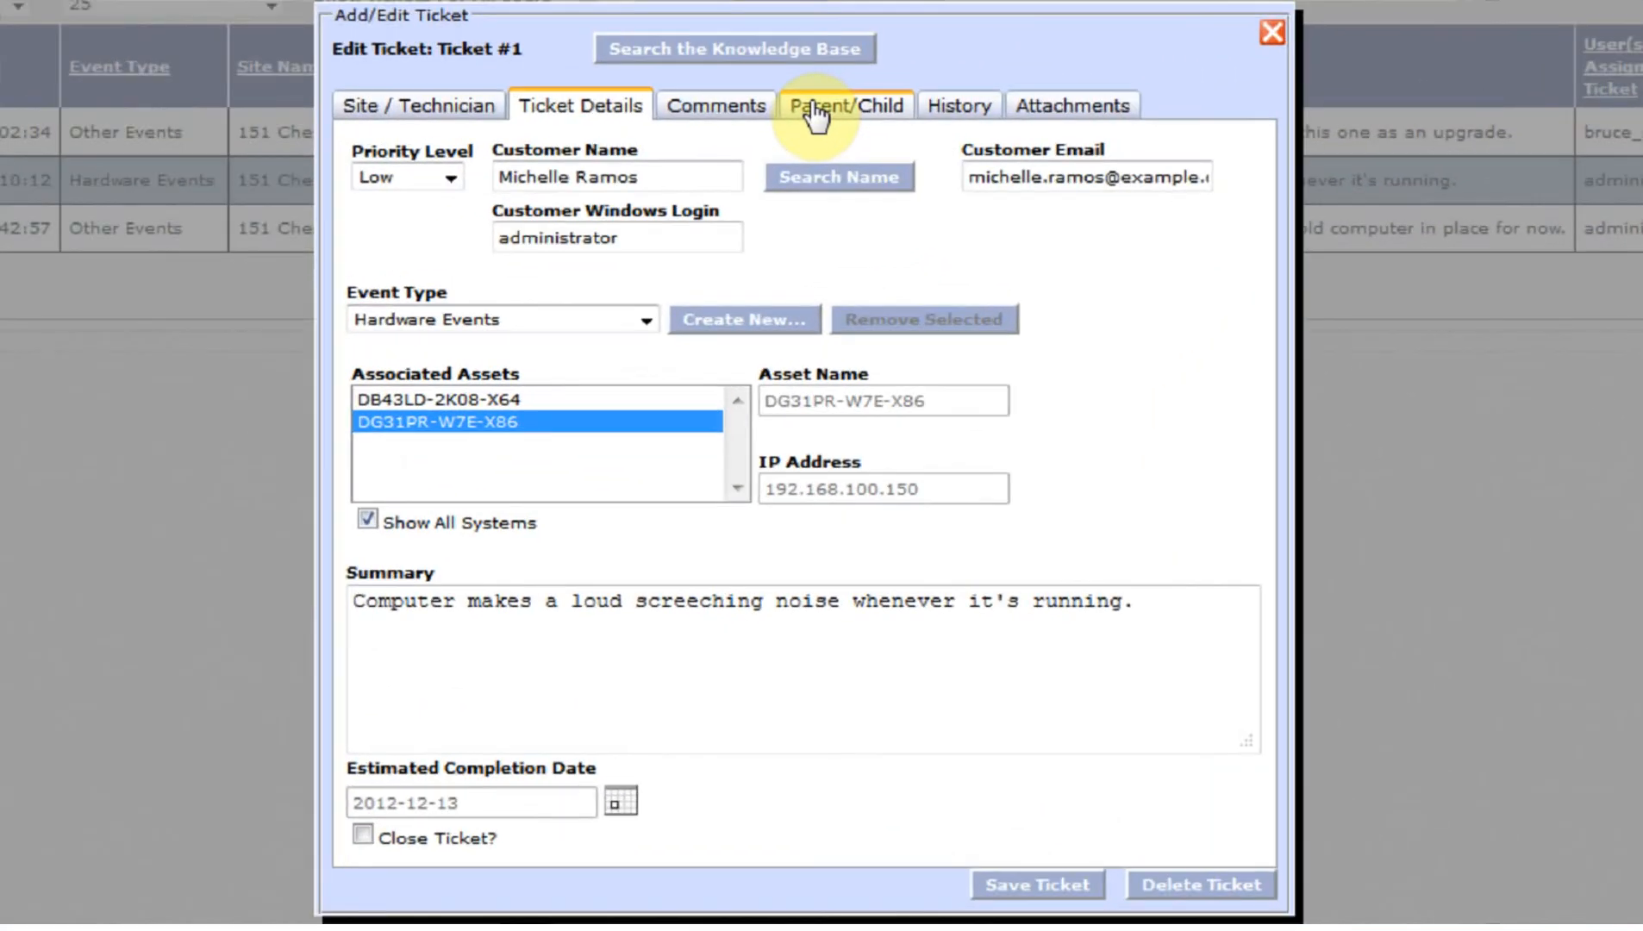
{"action": "left_click", "coordinate": [814, 108]}
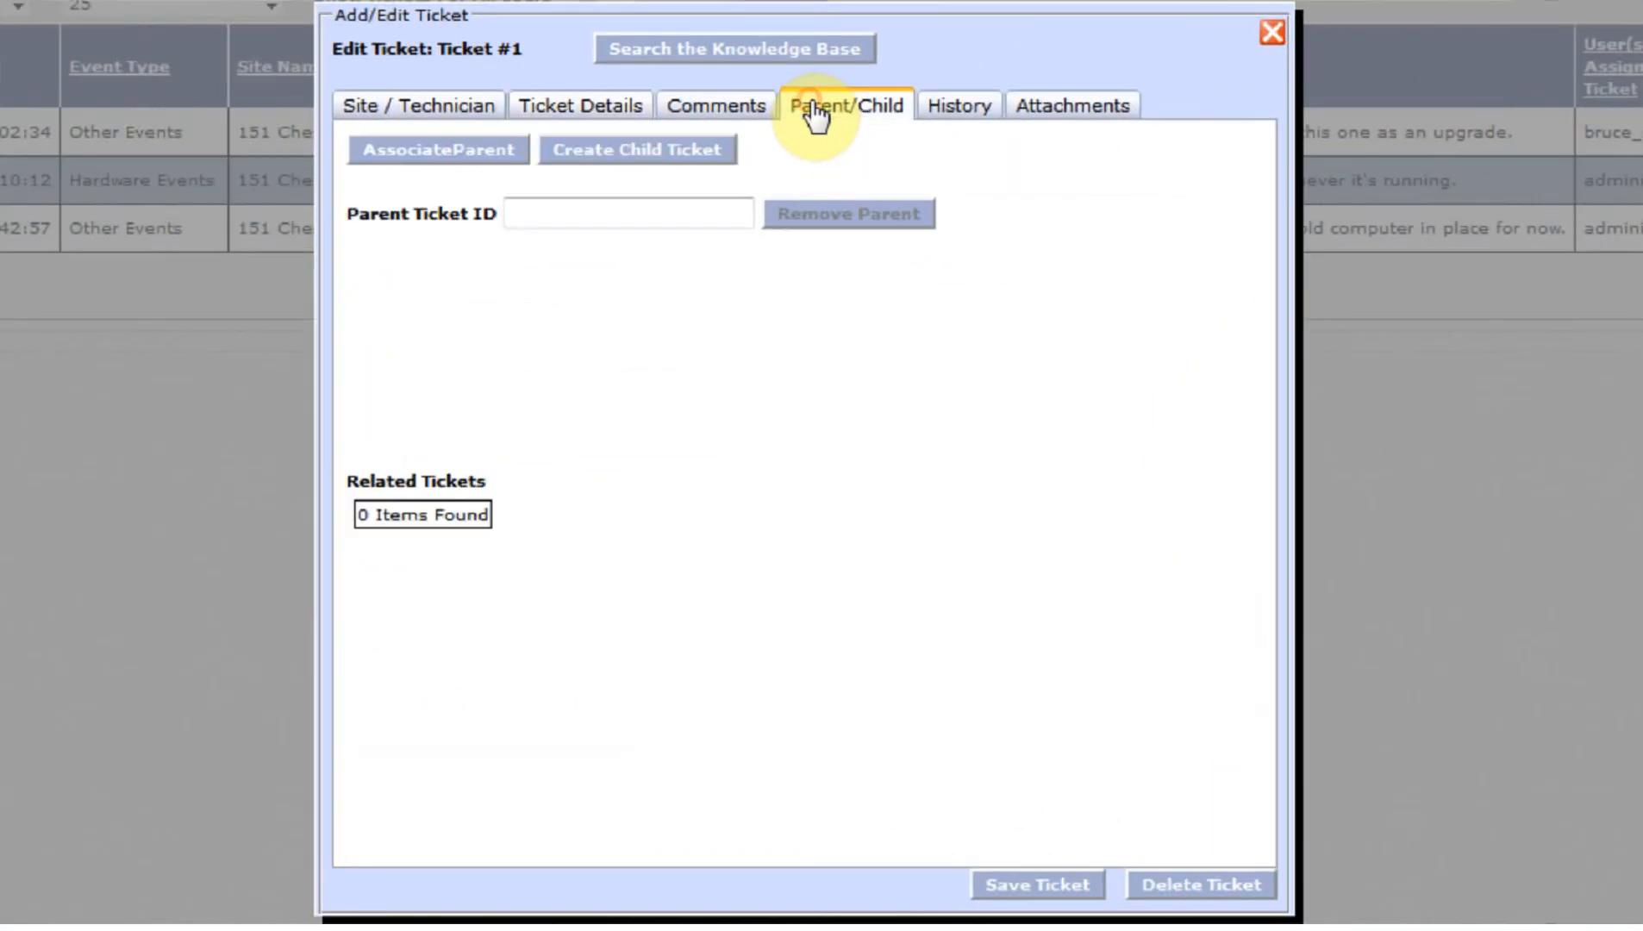
{"action": "left_click", "coordinate": [449, 150]}
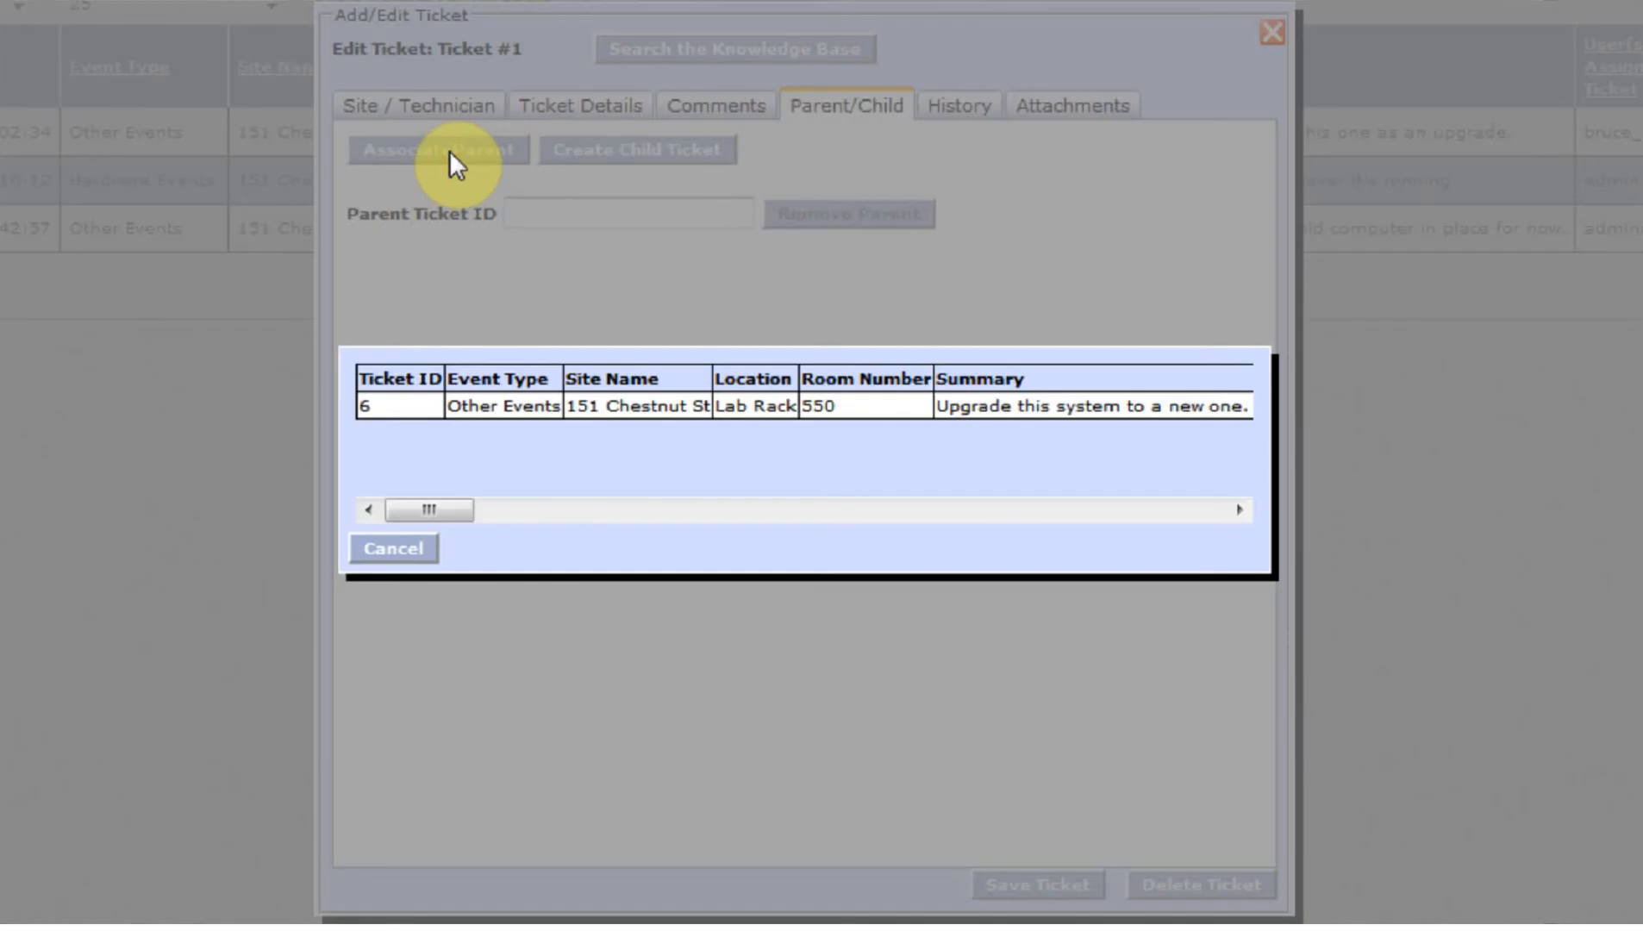
{"action": "left_click", "coordinate": [538, 411]}
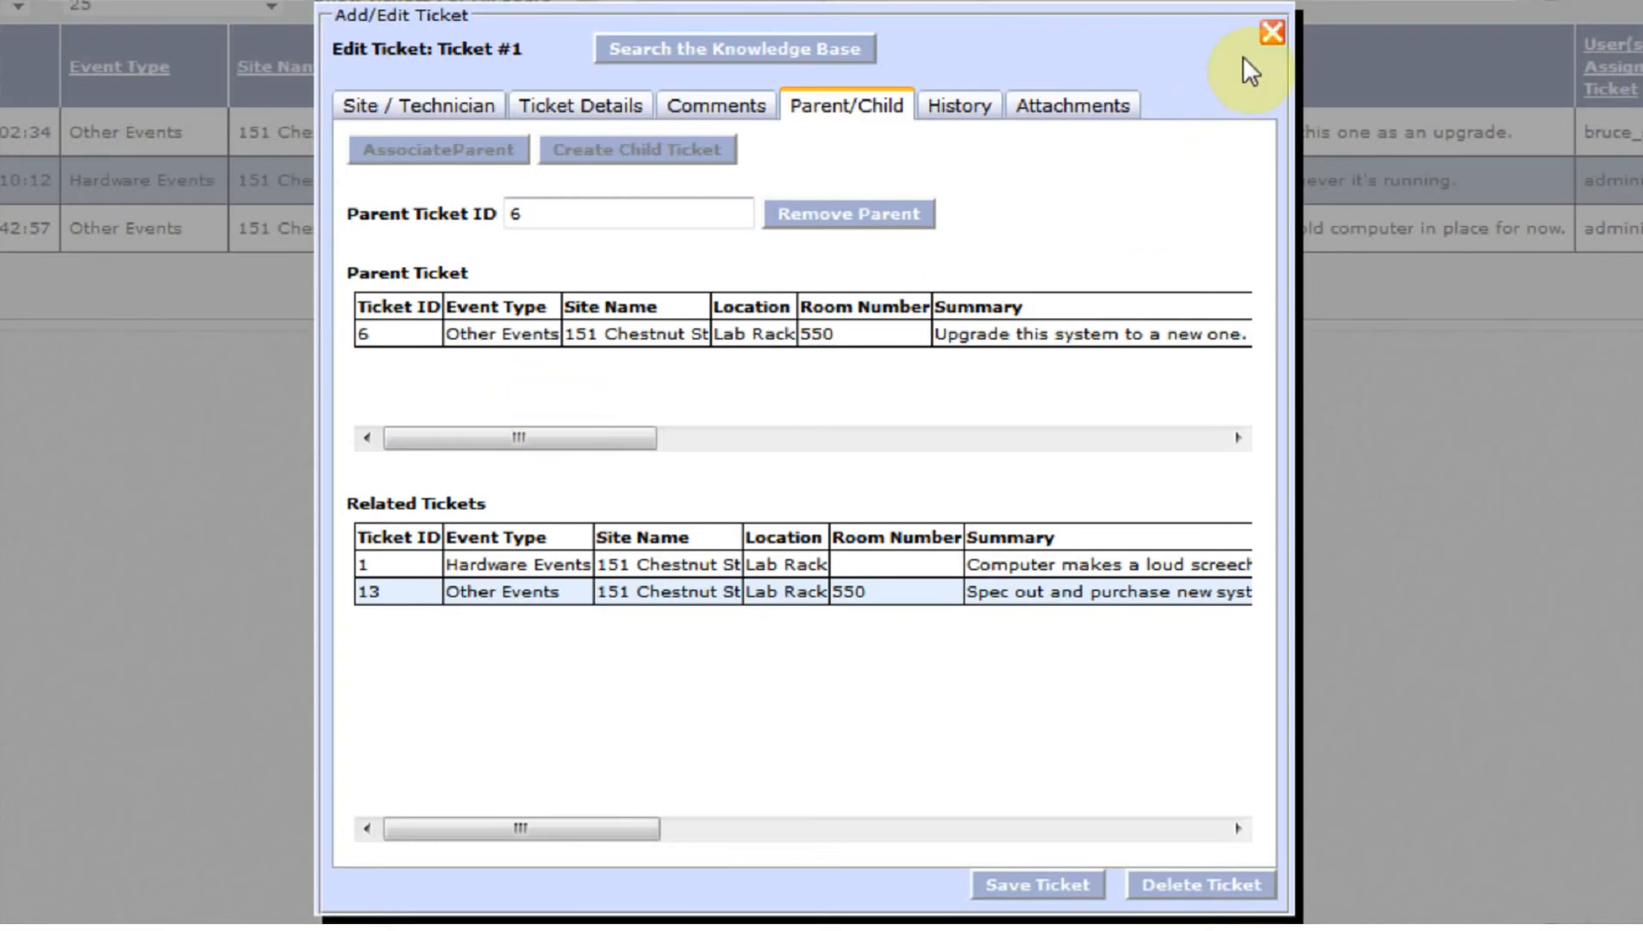
{"action": "left_click", "coordinate": [1271, 32]}
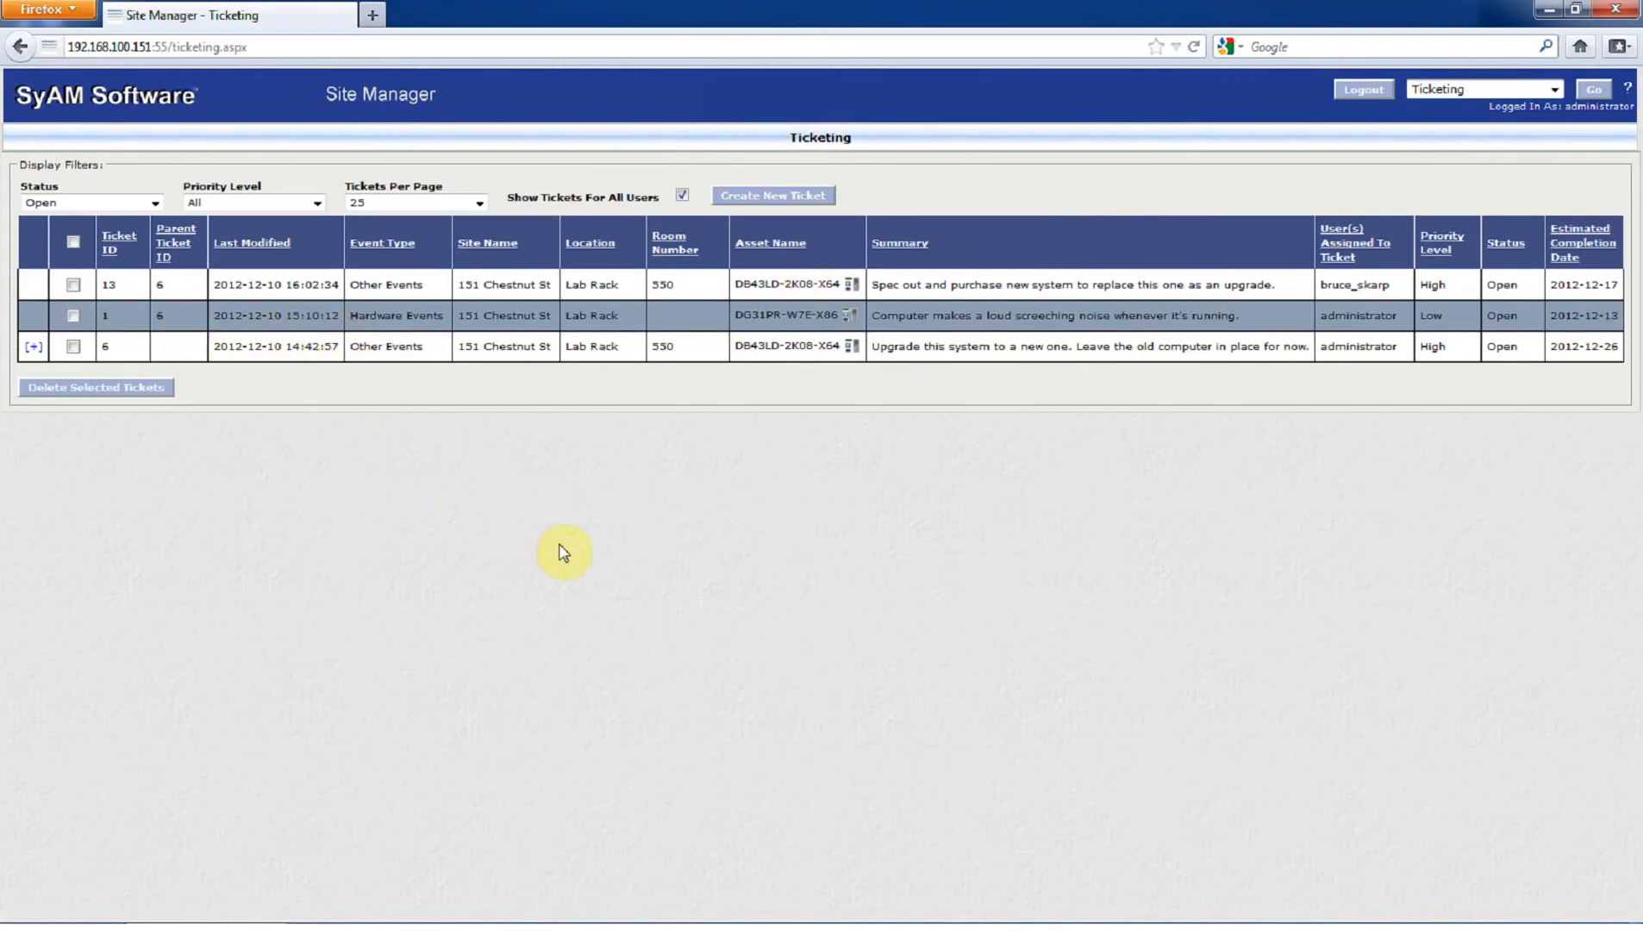
- Expand Ticket Templates in Administration's Ticketing & Events tab and open the New Office Employee Event template
{"action": "left_click", "coordinate": [1438, 91]}
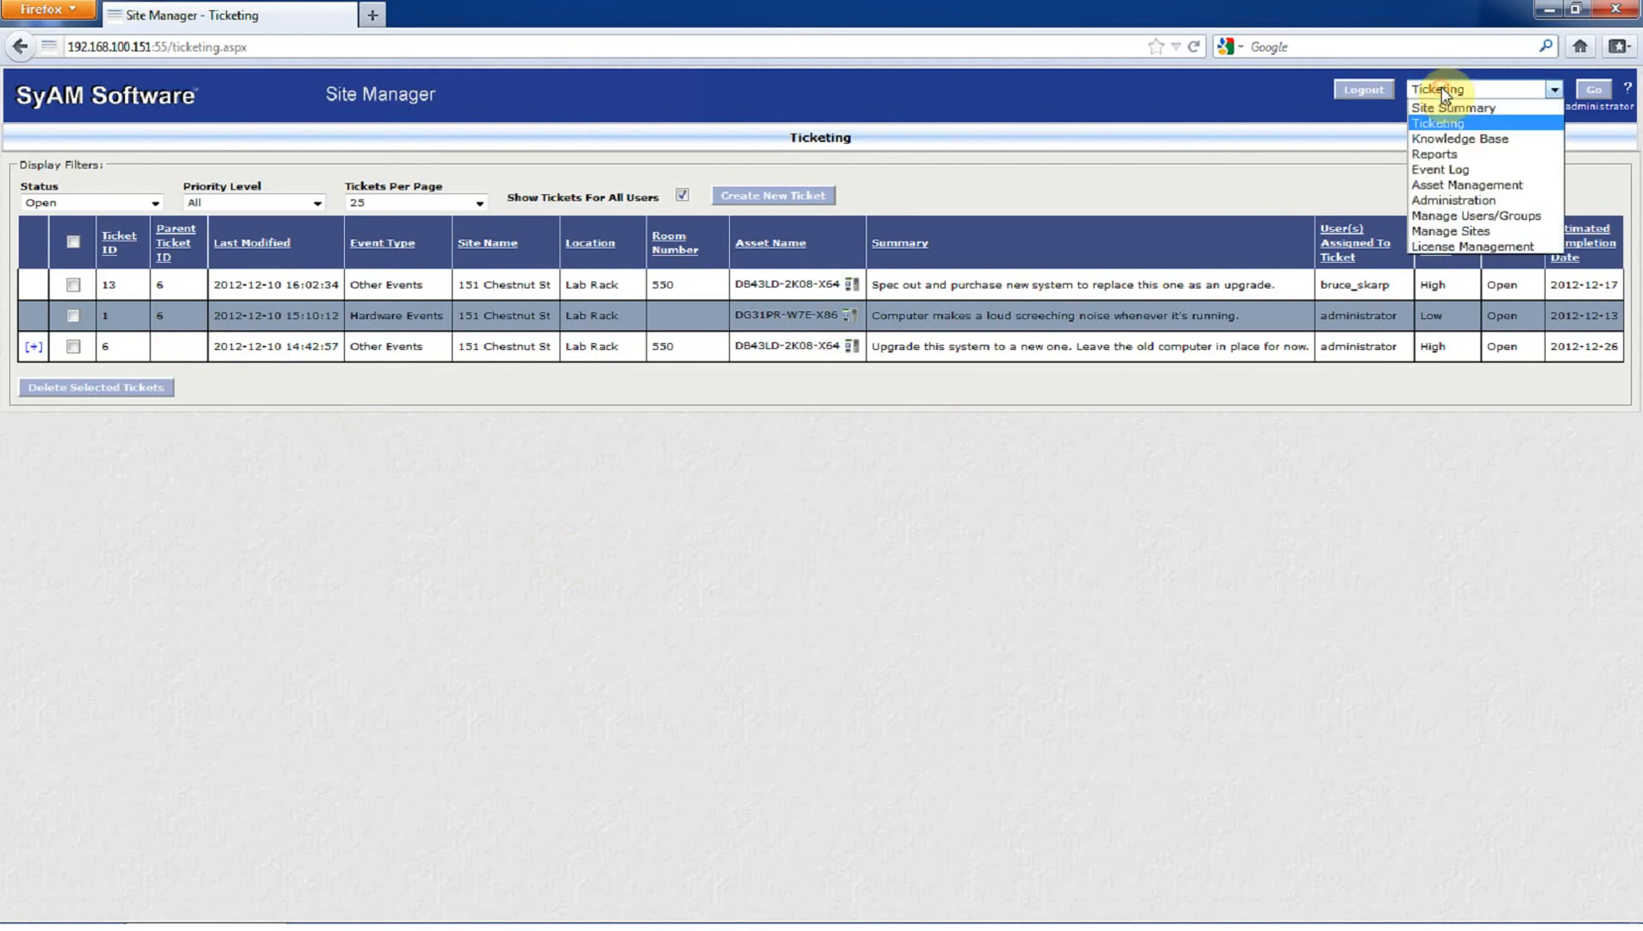
{"action": "left_click", "coordinate": [1448, 200]}
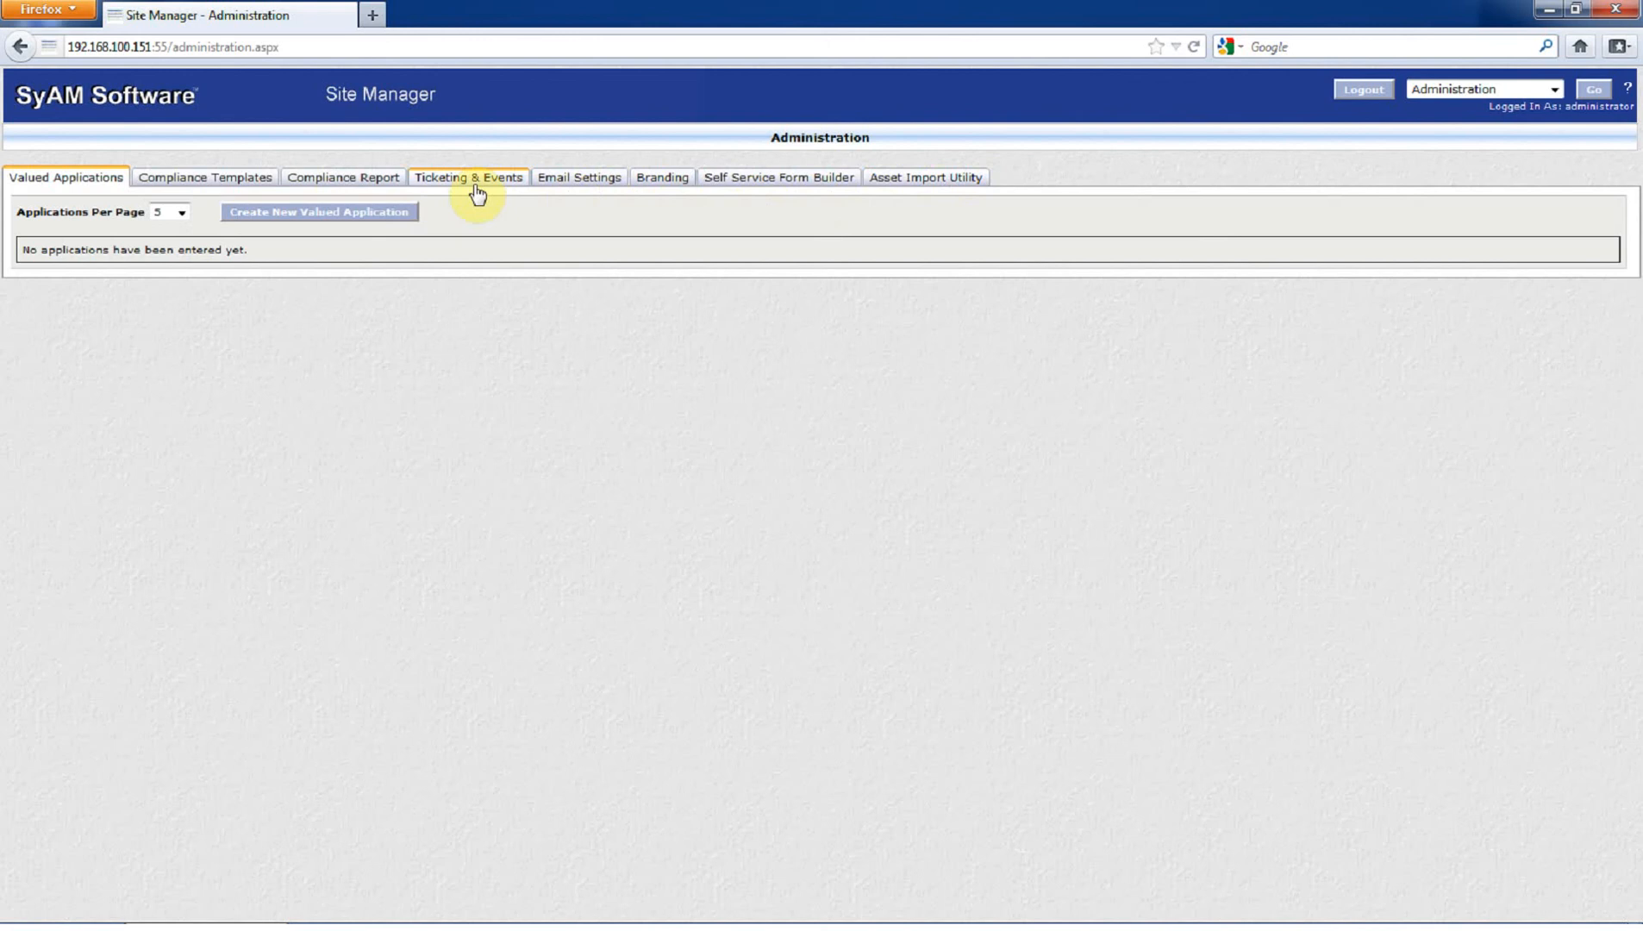
{"action": "left_click", "coordinate": [478, 194]}
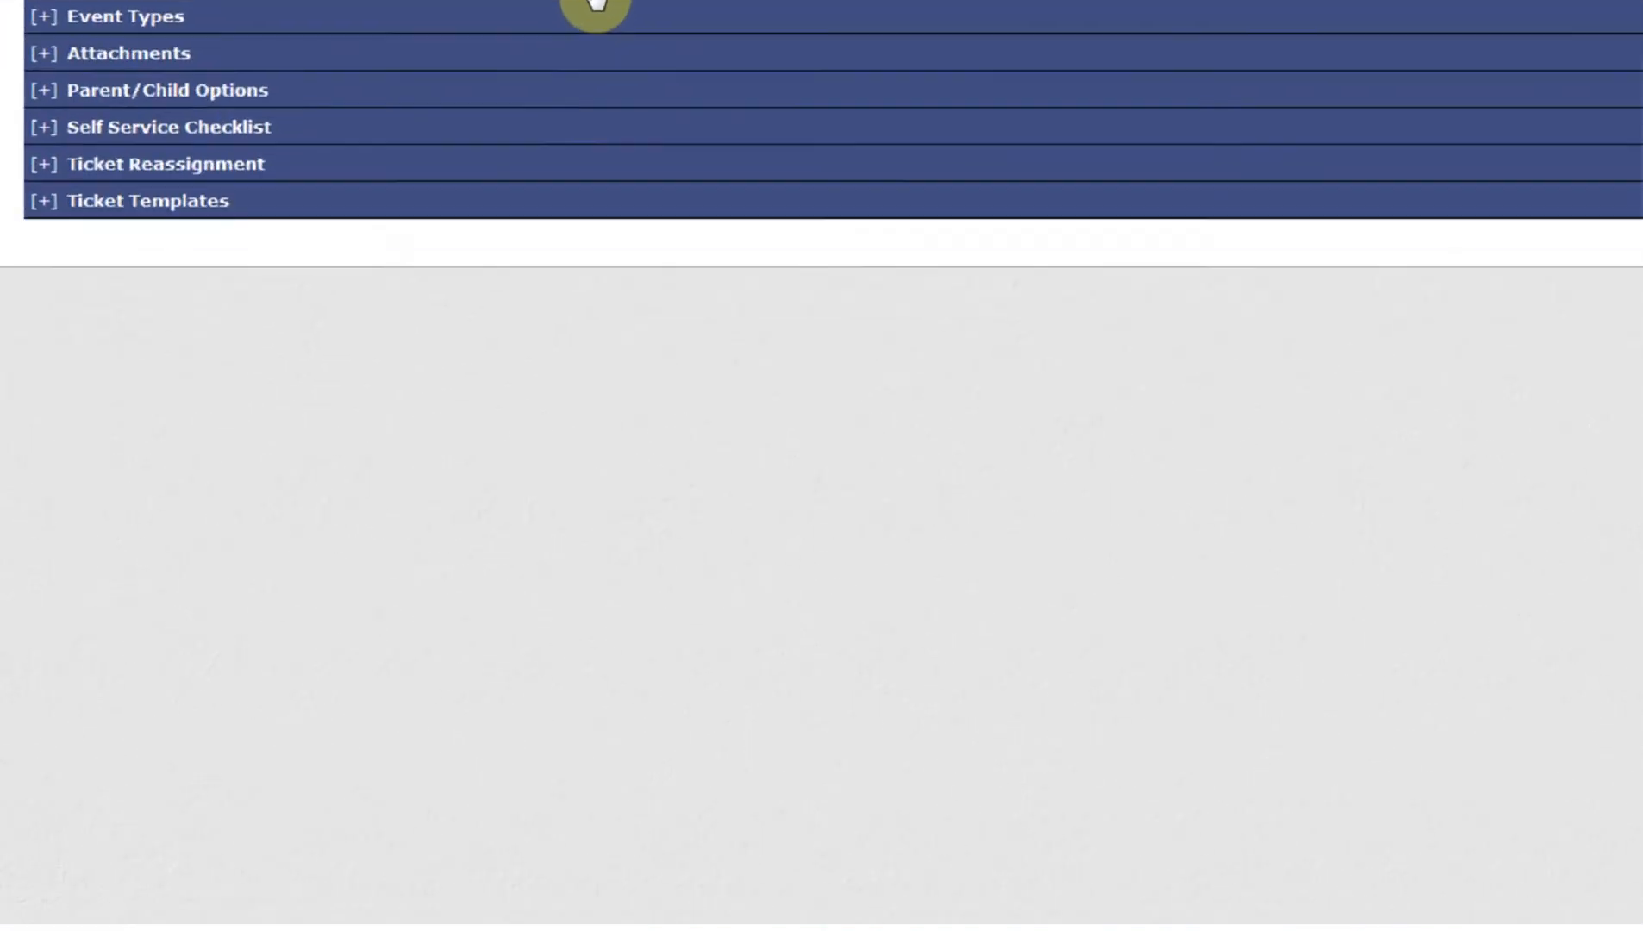
{"action": "left_click", "coordinate": [753, 354]}
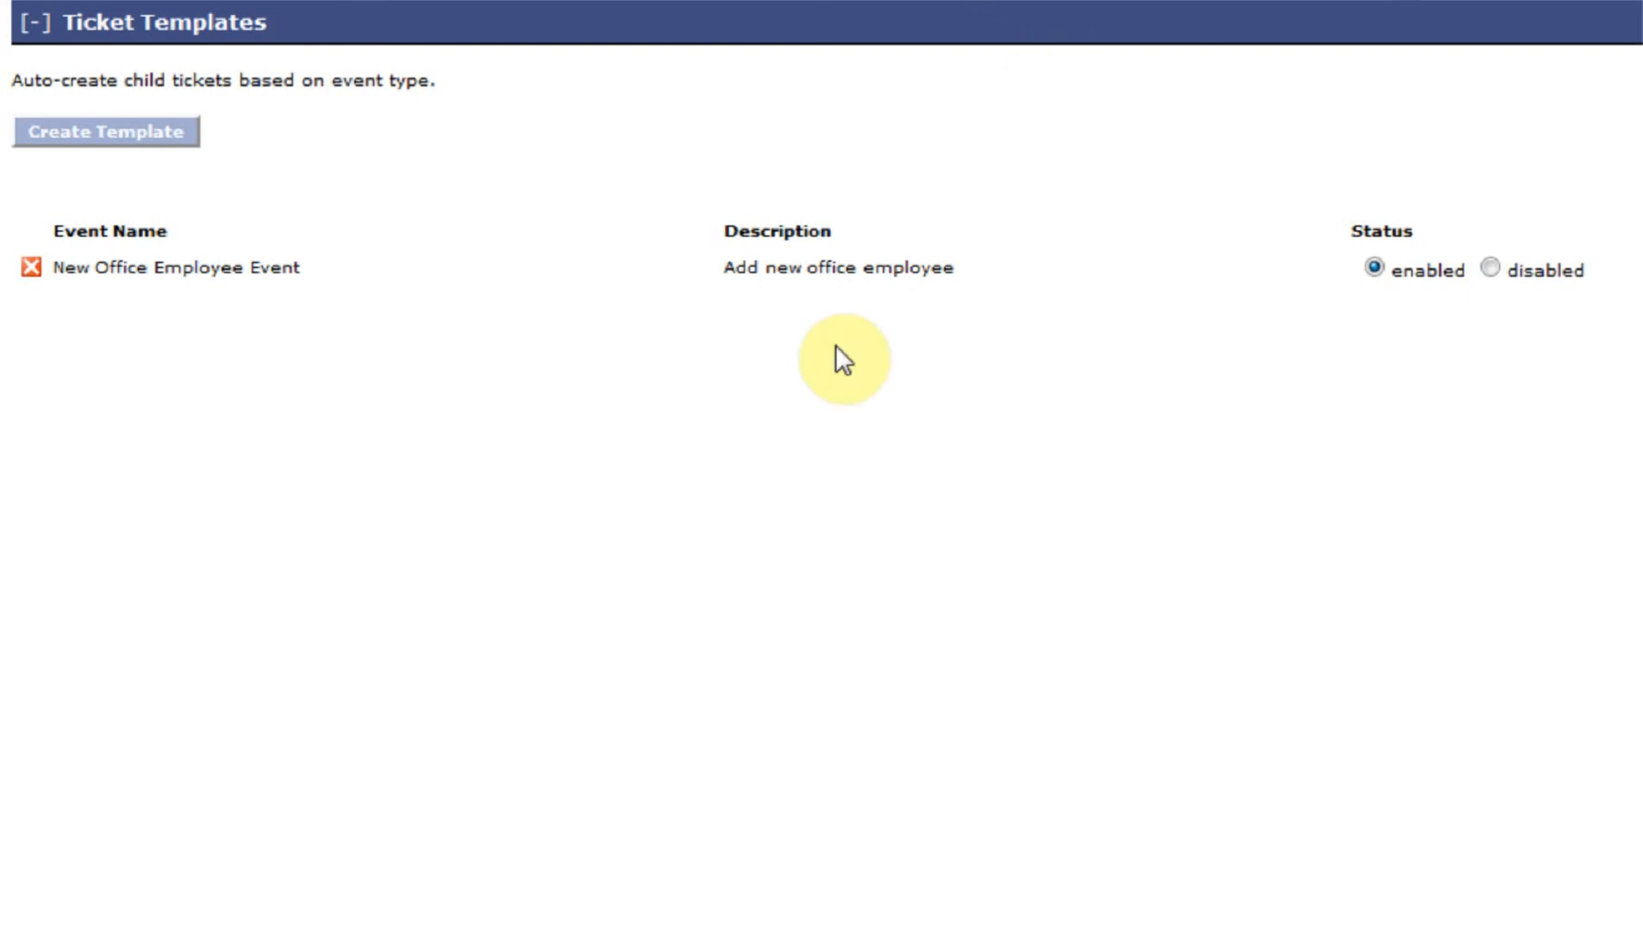
{"action": "left_click", "coordinate": [614, 267]}
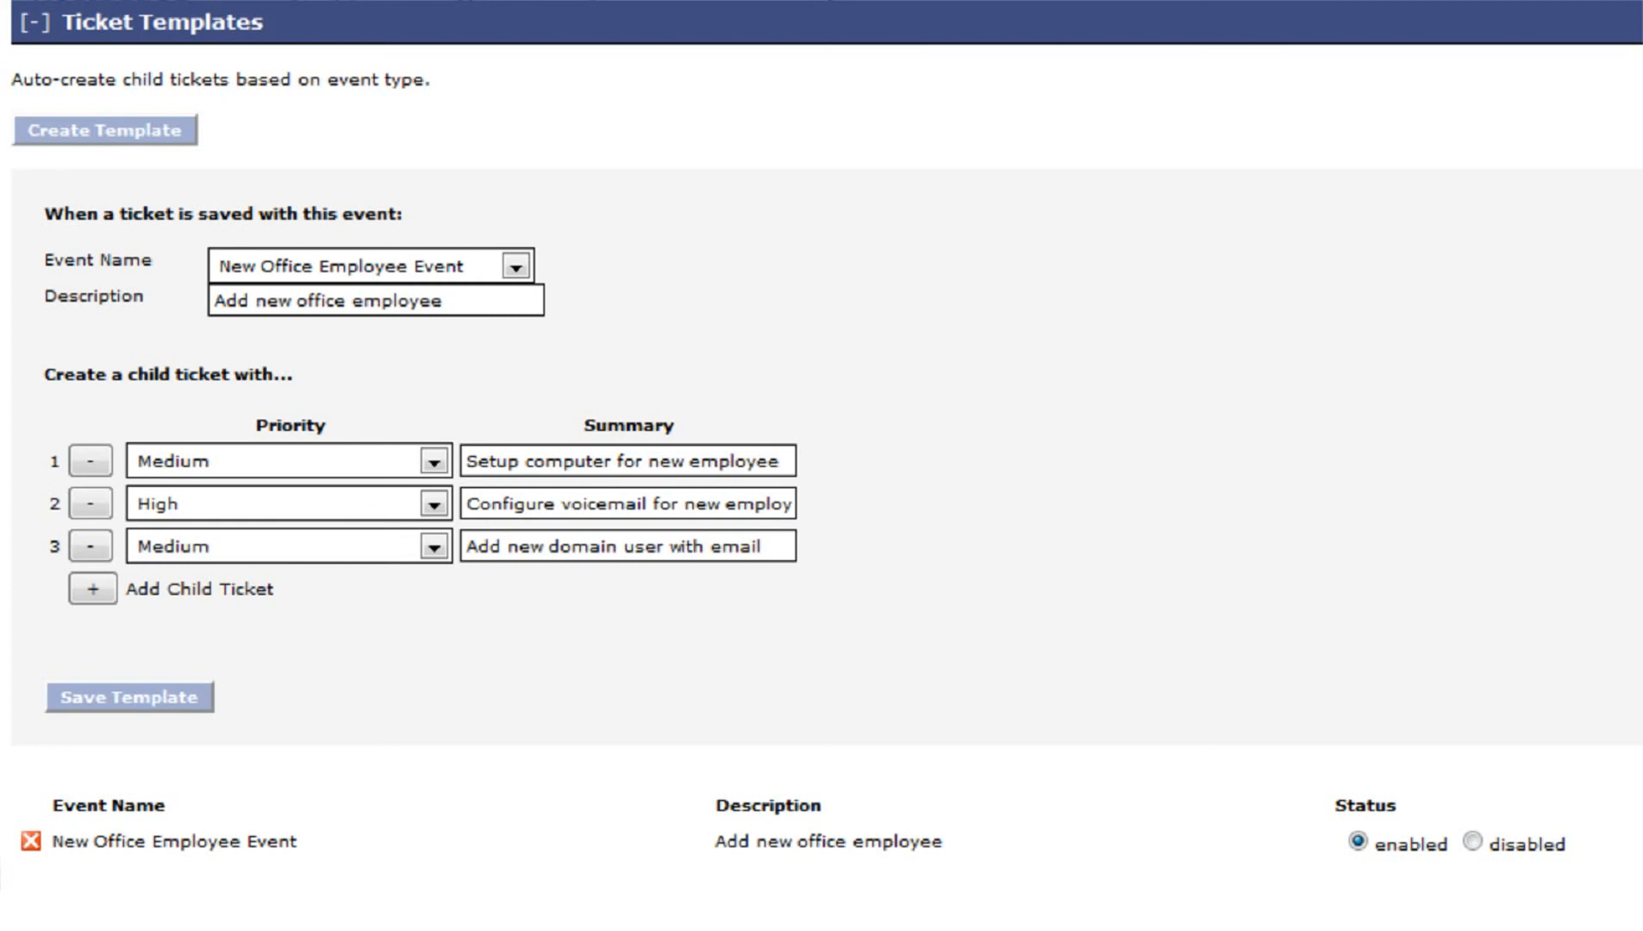
- Save the New Office Employee Event template with its three child tickets
{"action": "left_click", "coordinate": [129, 697]}
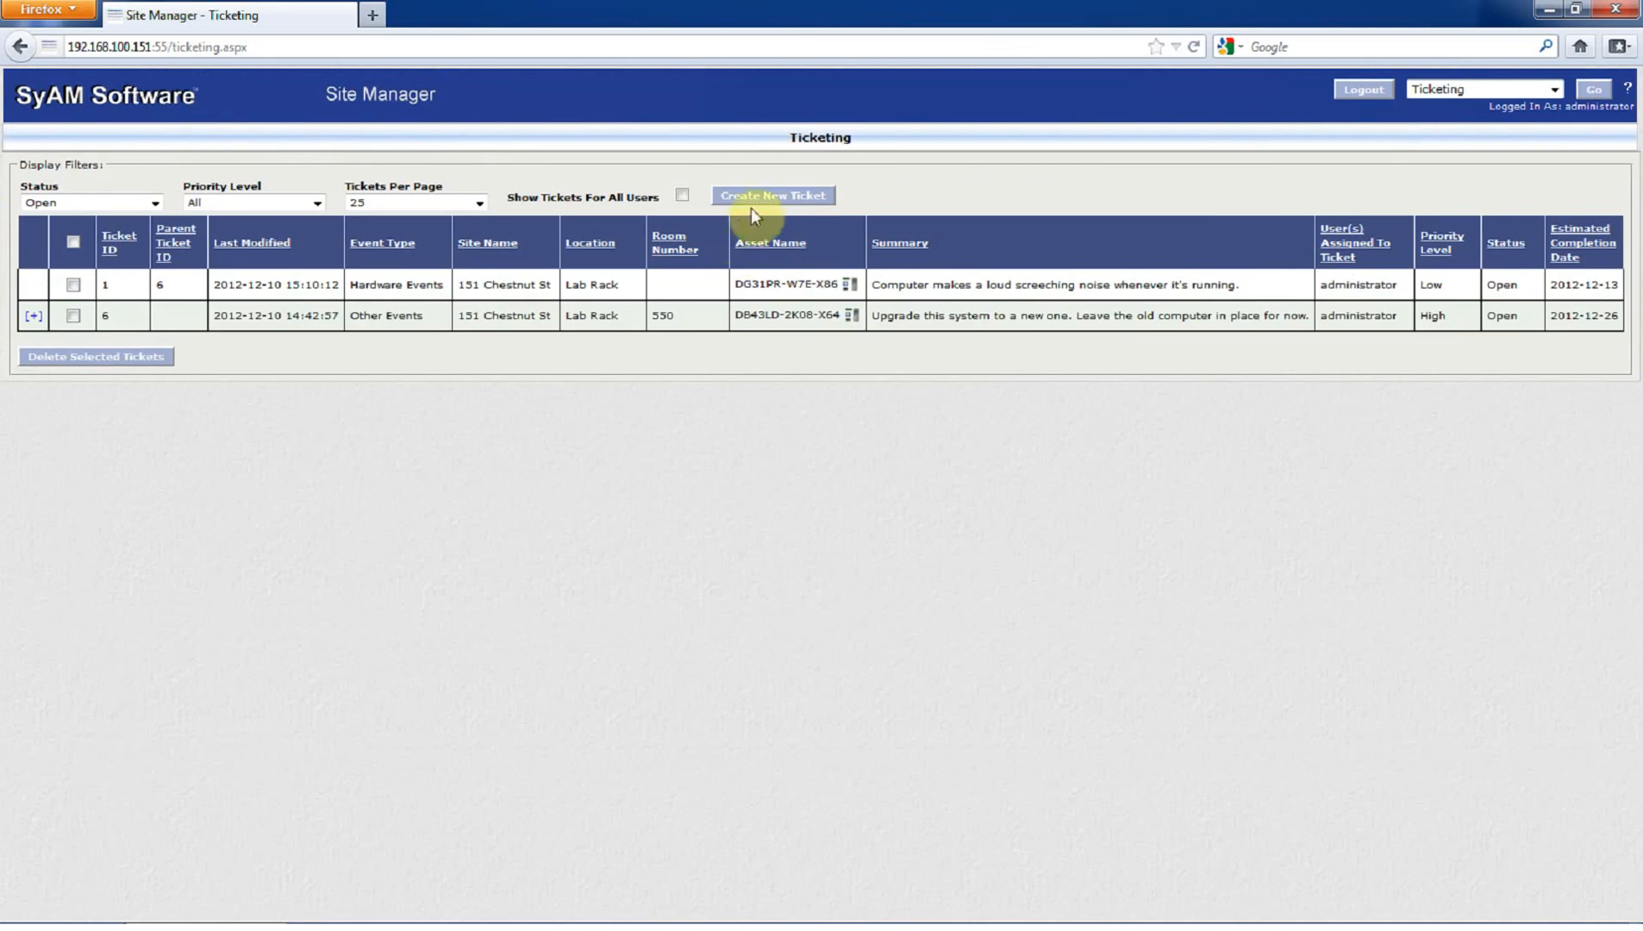
- Create and save a New Office Employee Event ticket noting the new employee starts December 20
{"action": "left_click", "coordinate": [751, 203]}
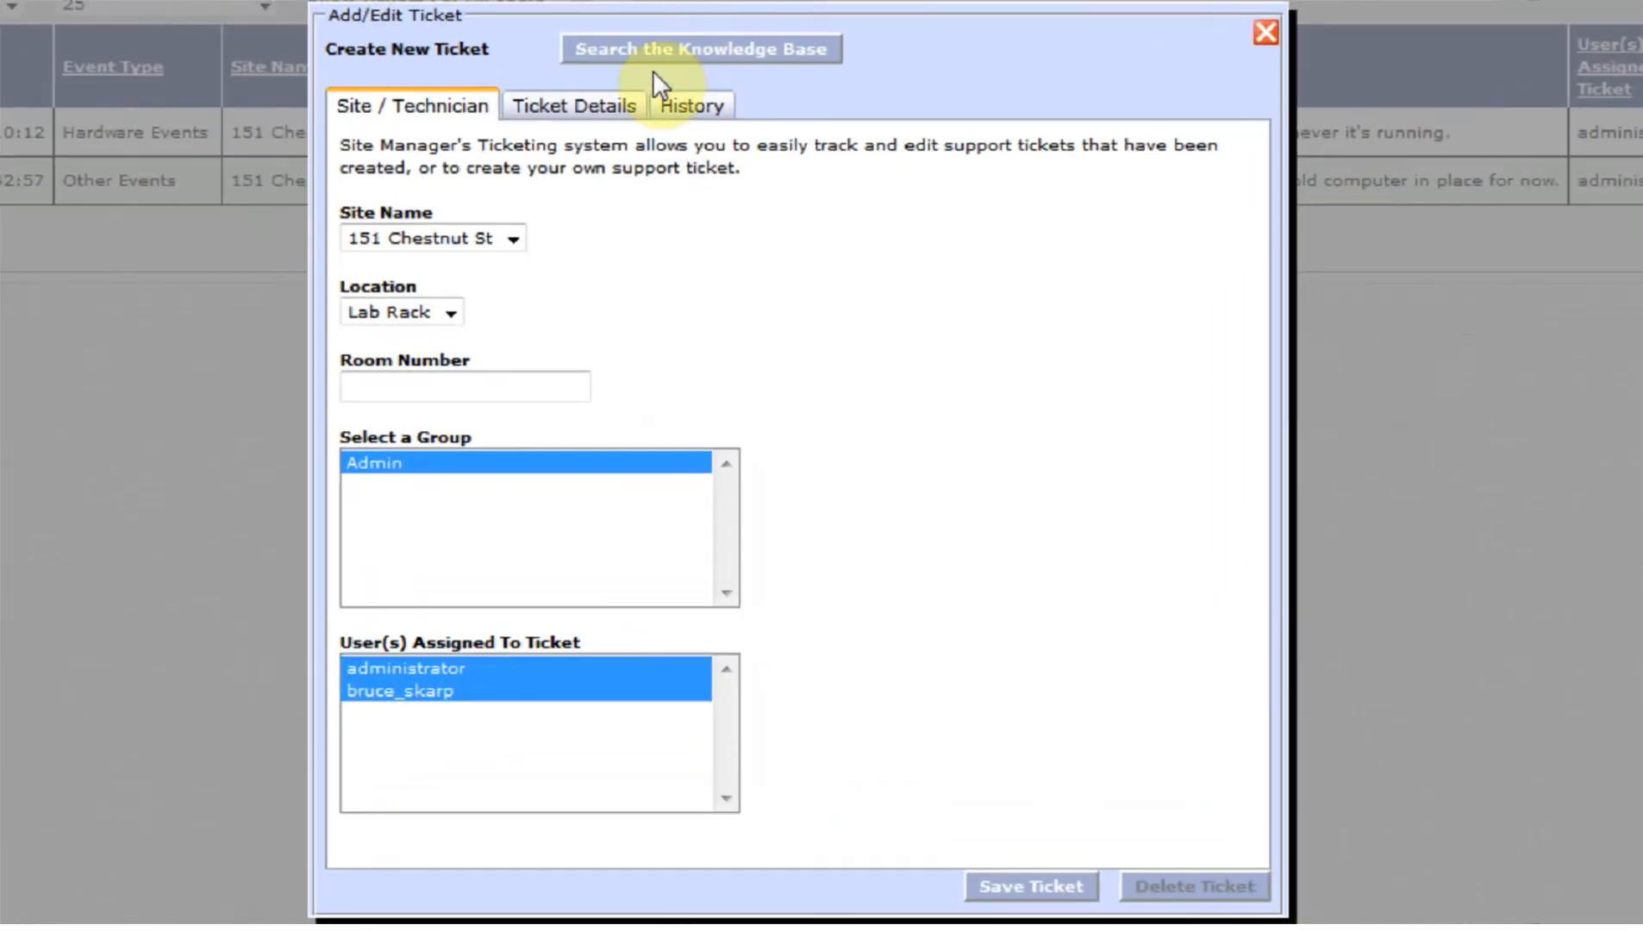
{"action": "left_click", "coordinate": [610, 108]}
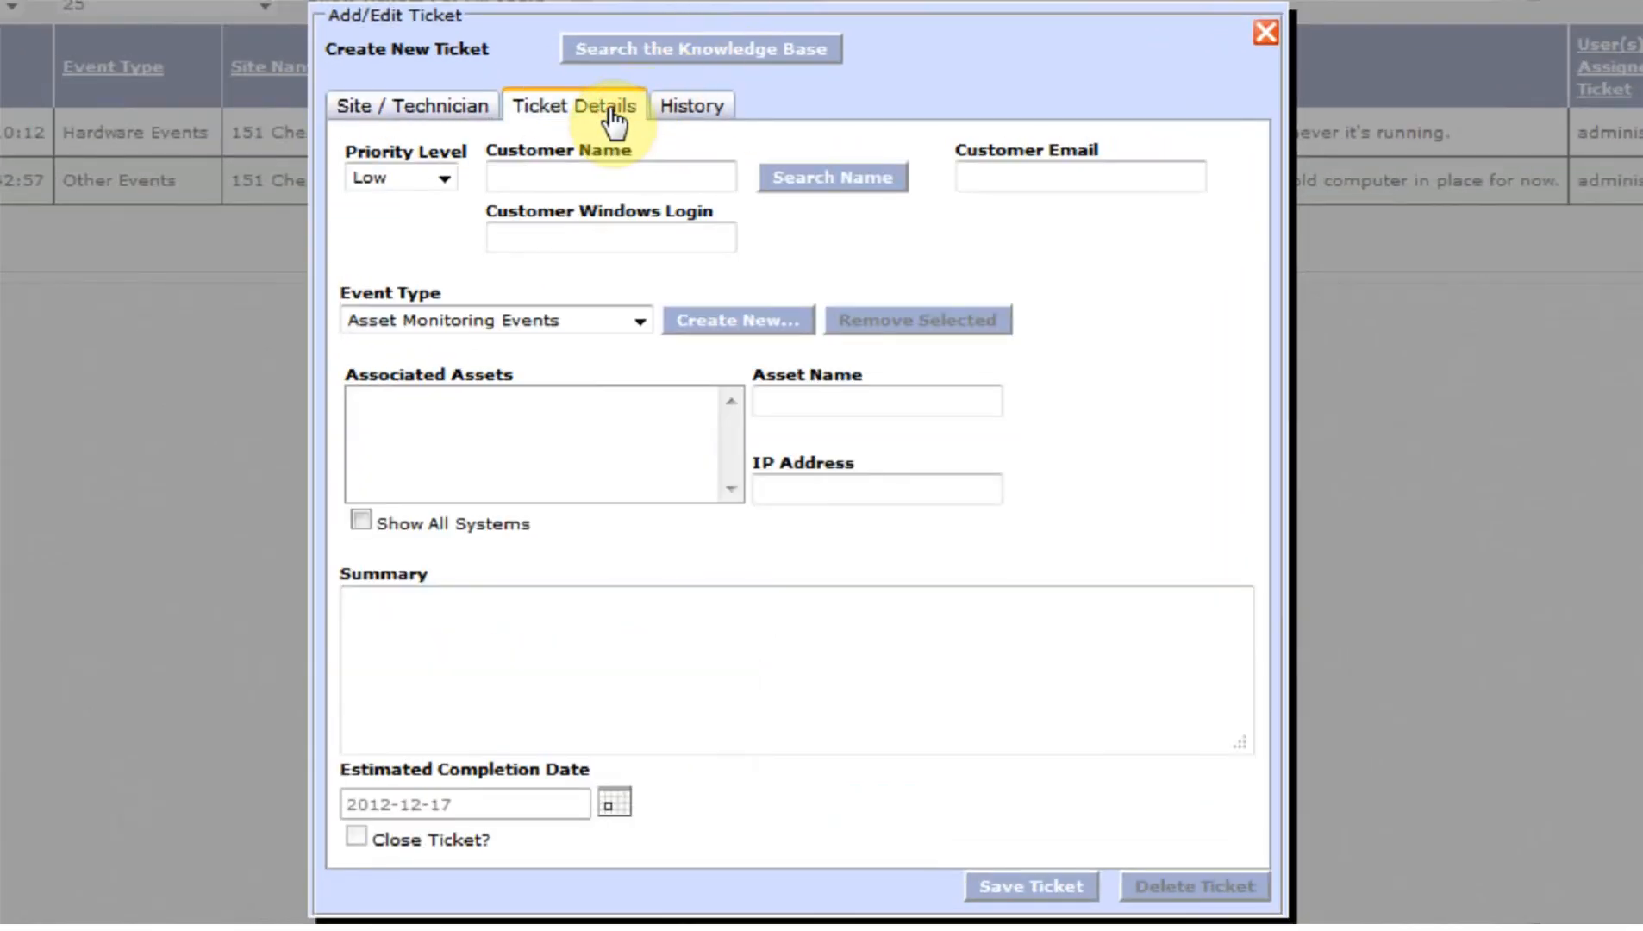
{"action": "left_click", "coordinate": [489, 318]}
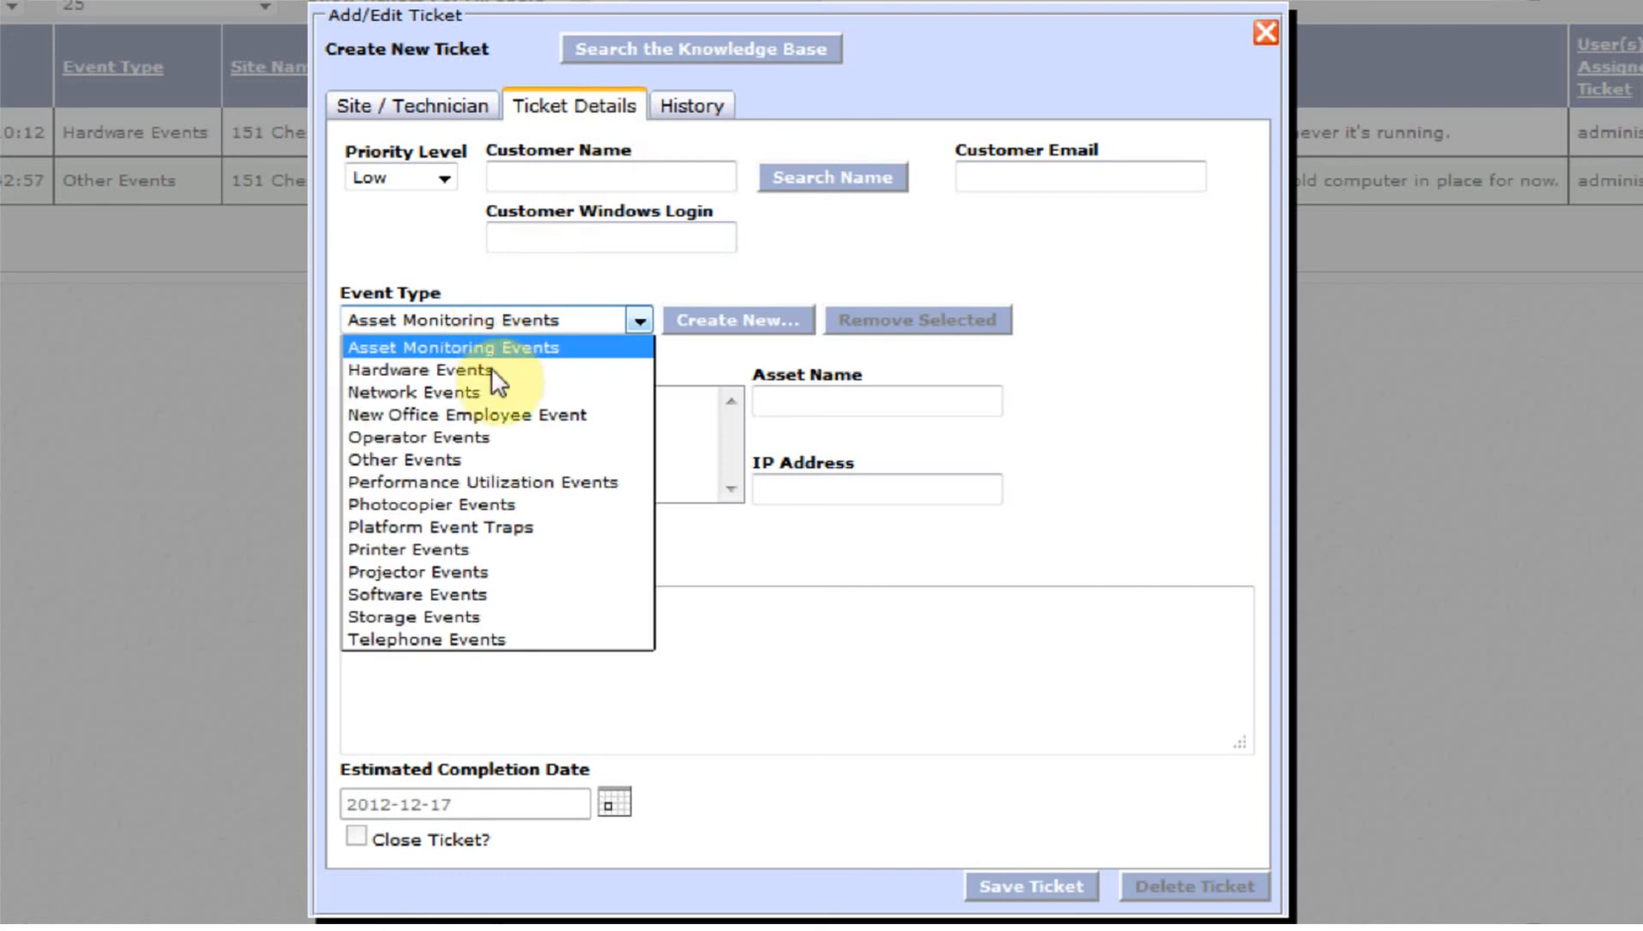
{"action": "left_click", "coordinate": [498, 414]}
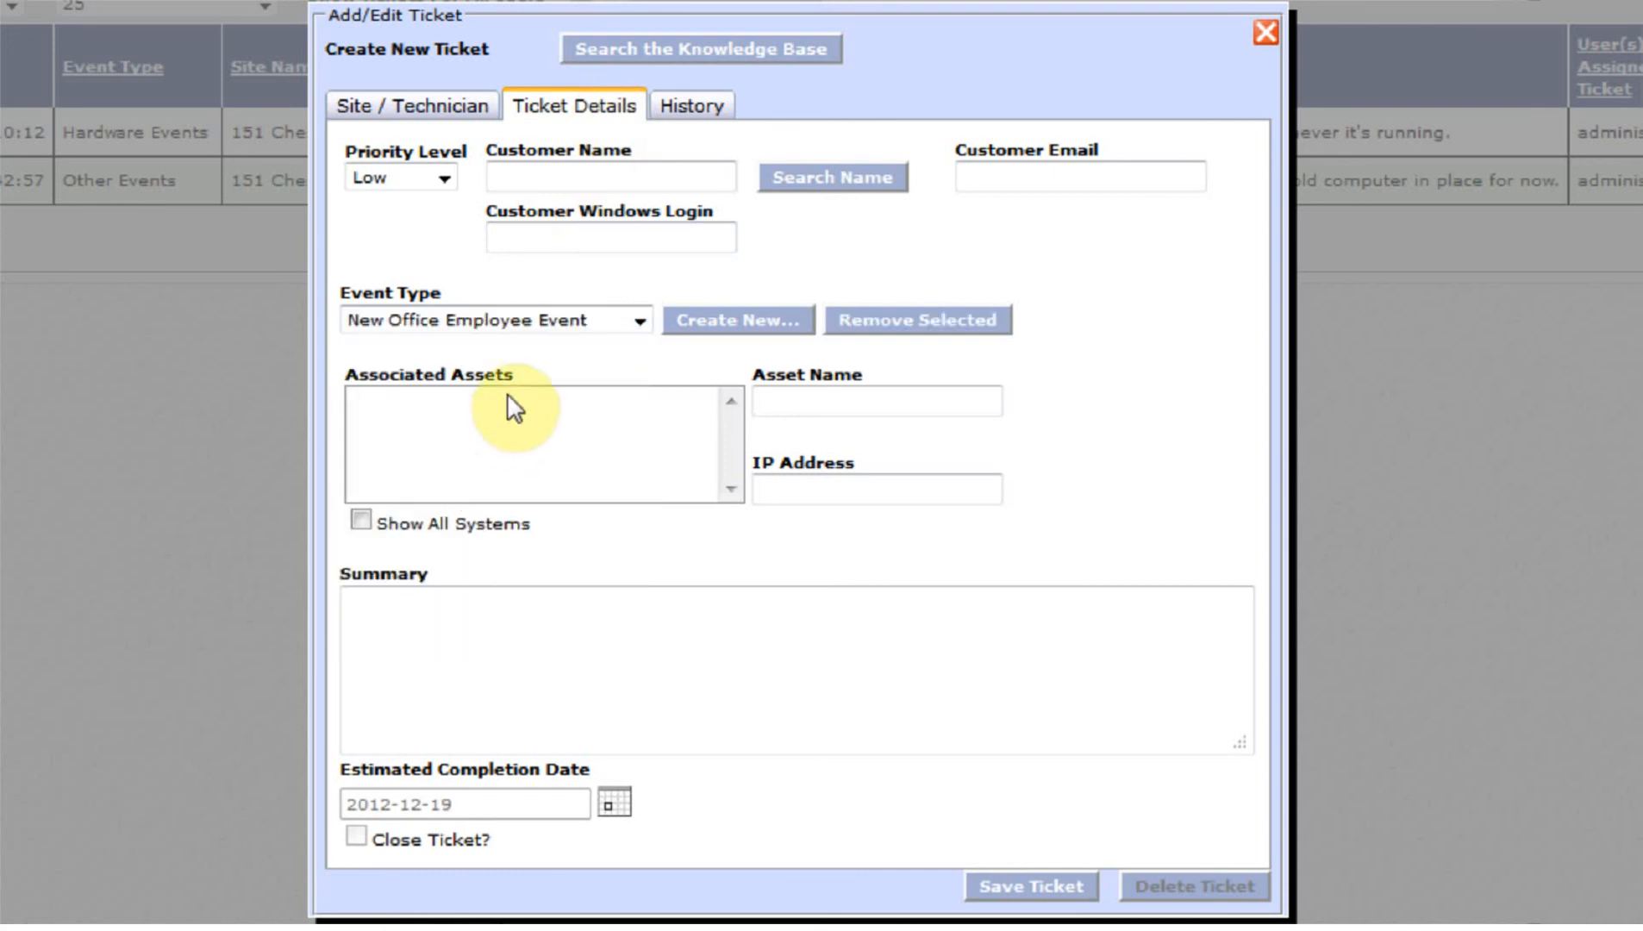
{"action": "left_click", "coordinate": [482, 660]}
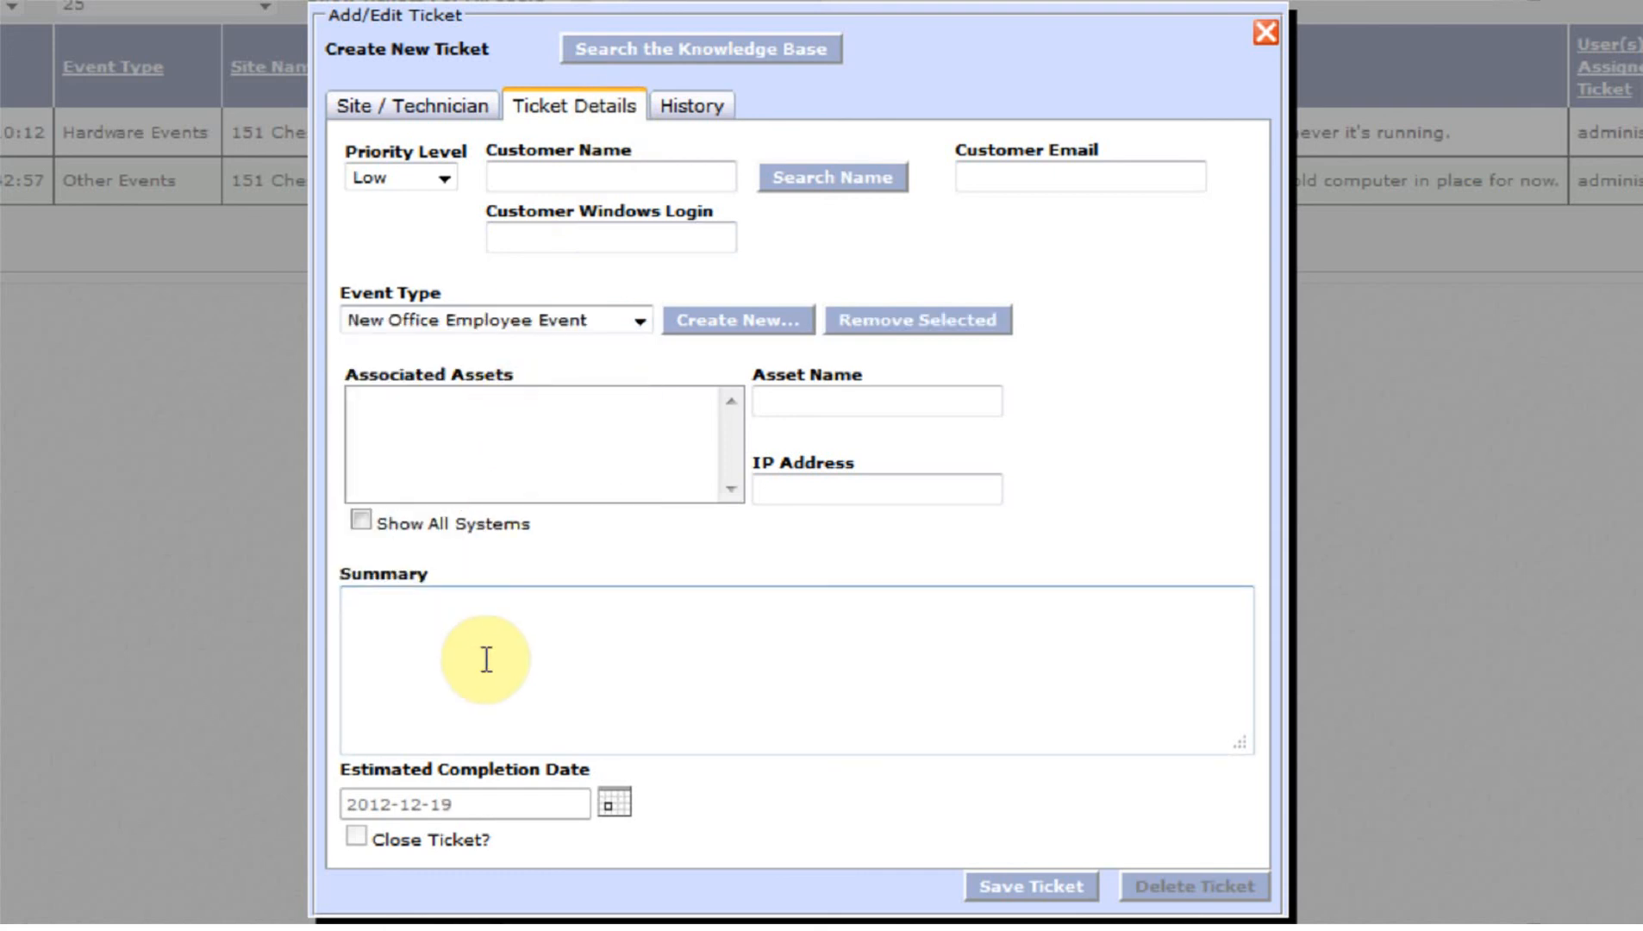
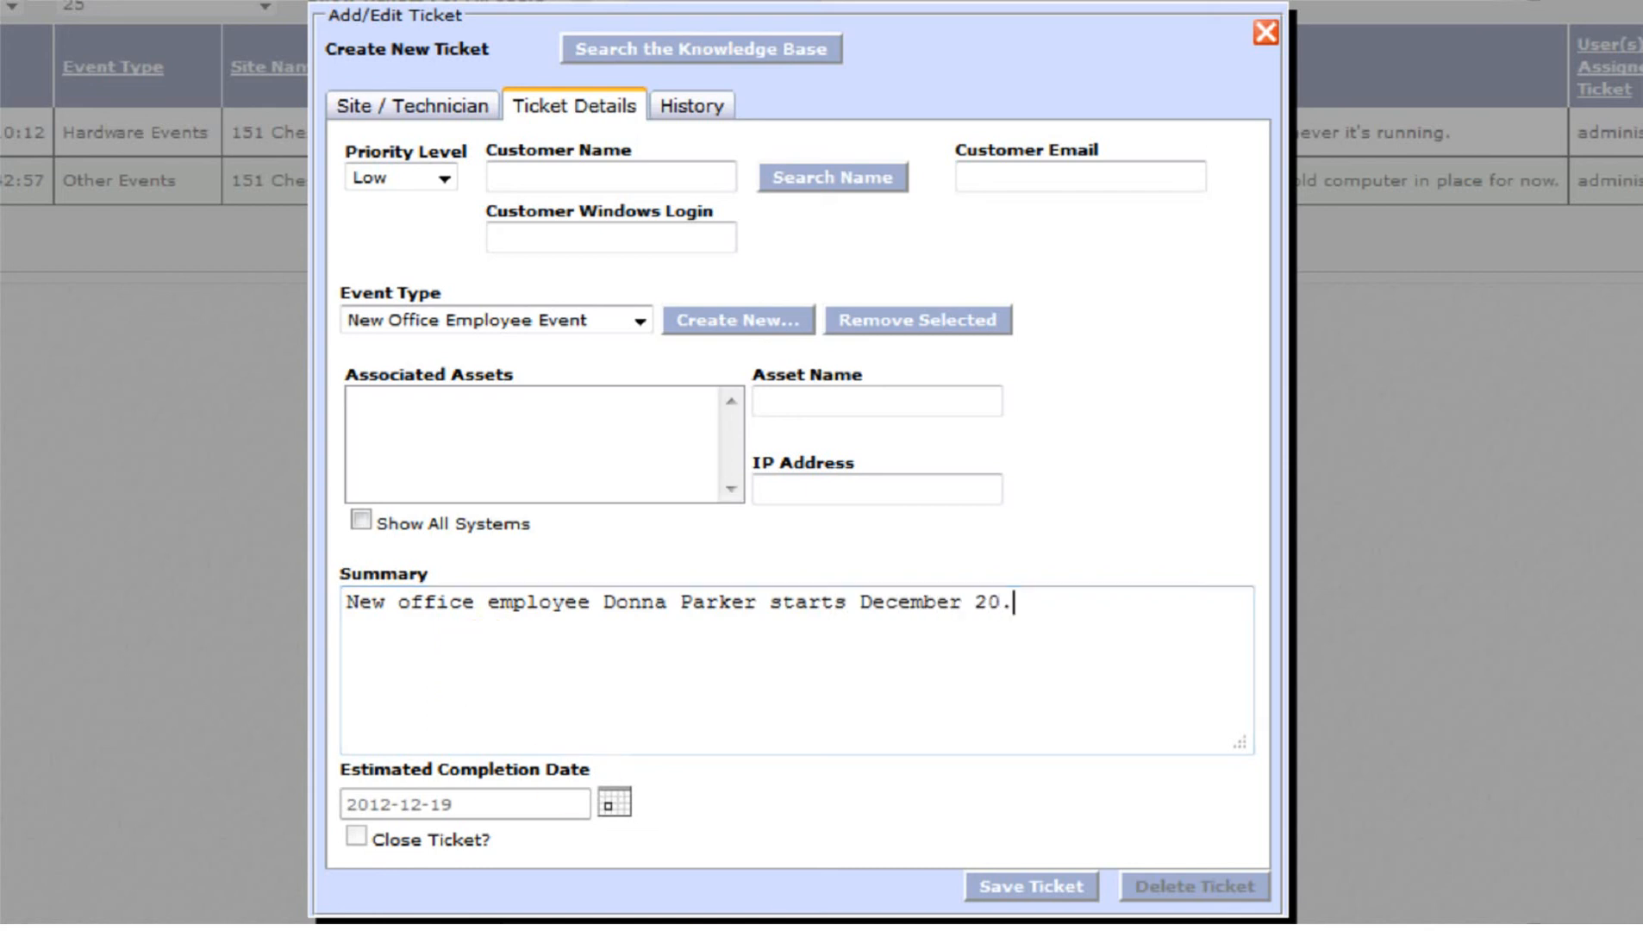
{"action": "left_click", "coordinate": [986, 883]}
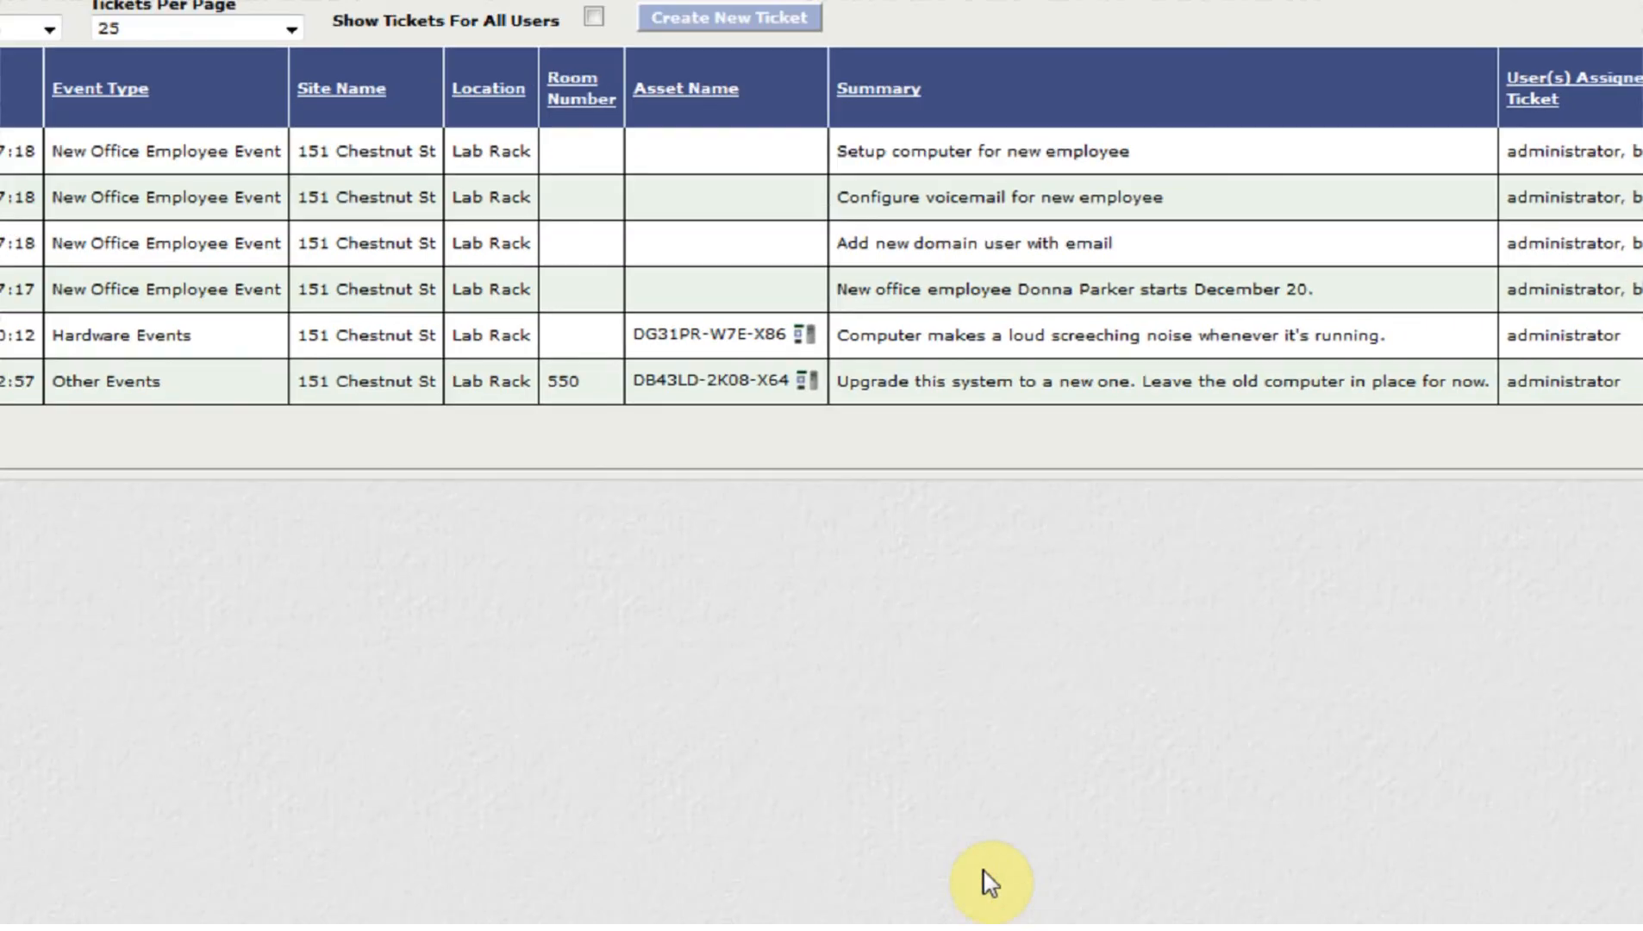